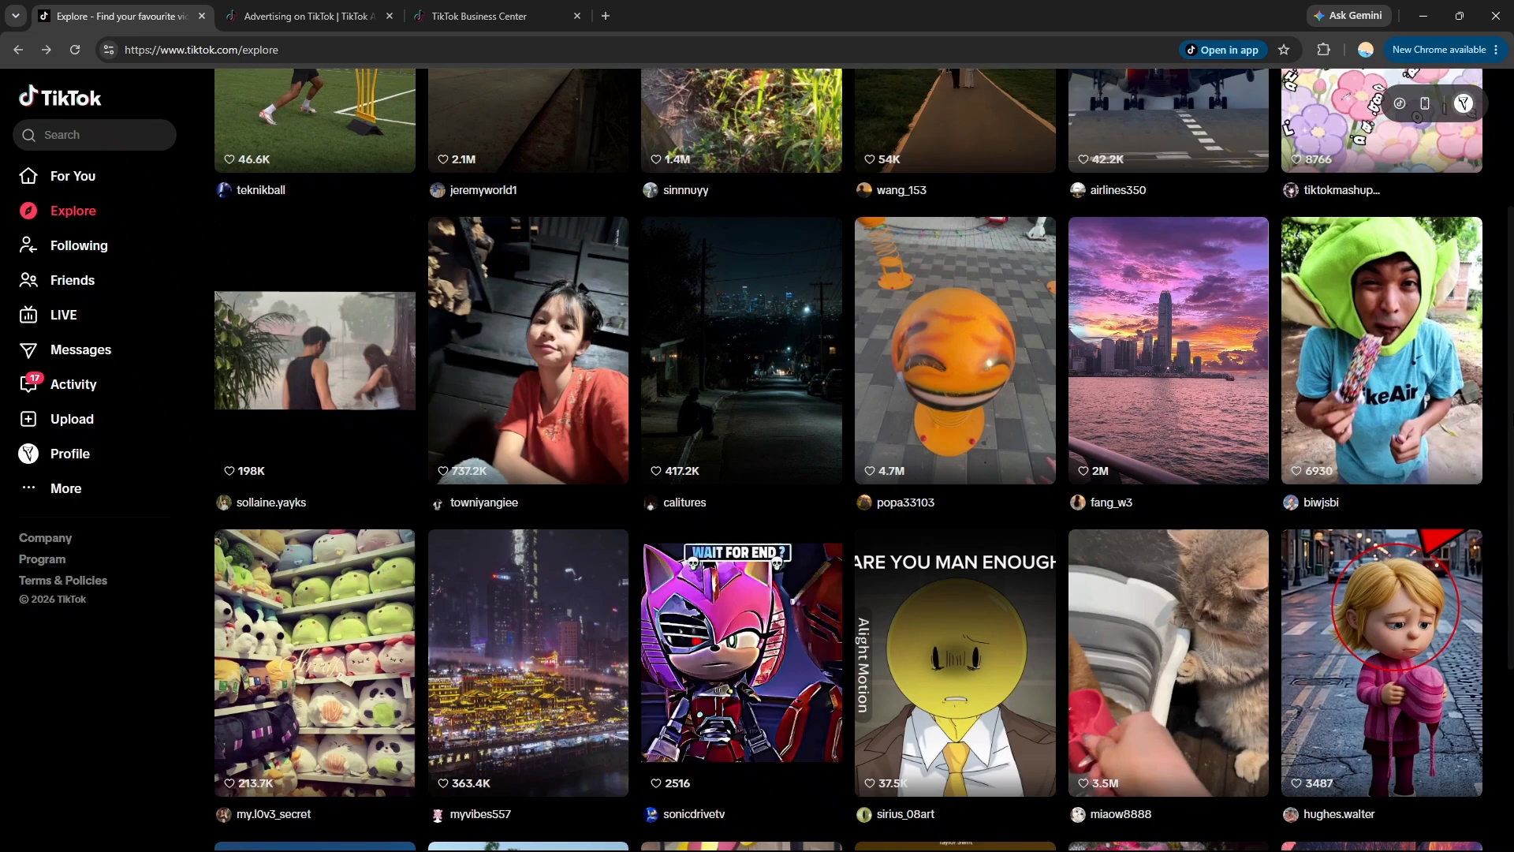
pyautogui.scroll(1, 863, 460)
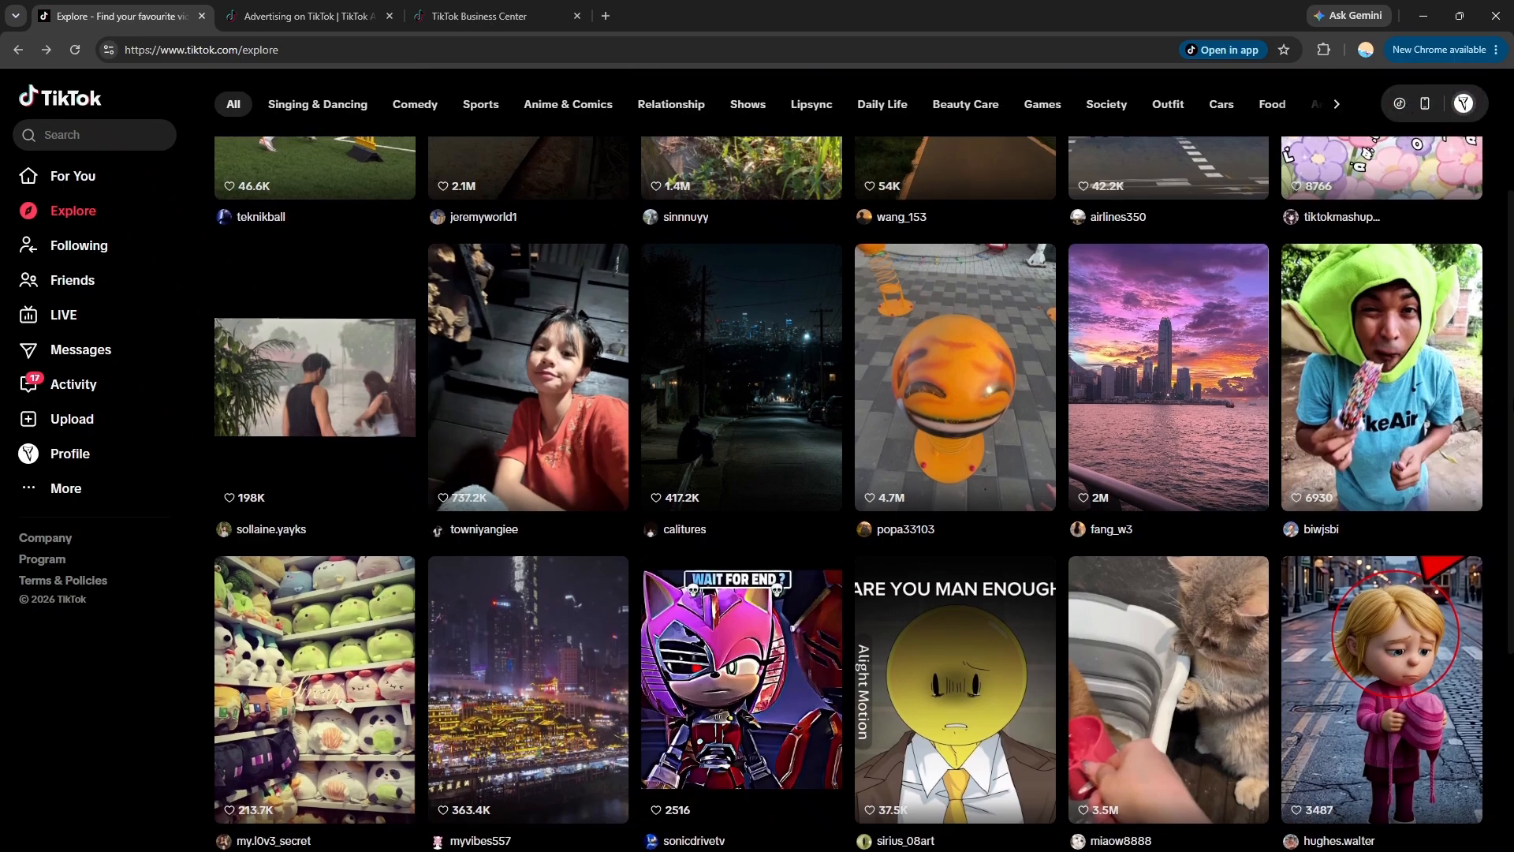
pyautogui.scroll(1, 1463, 375)
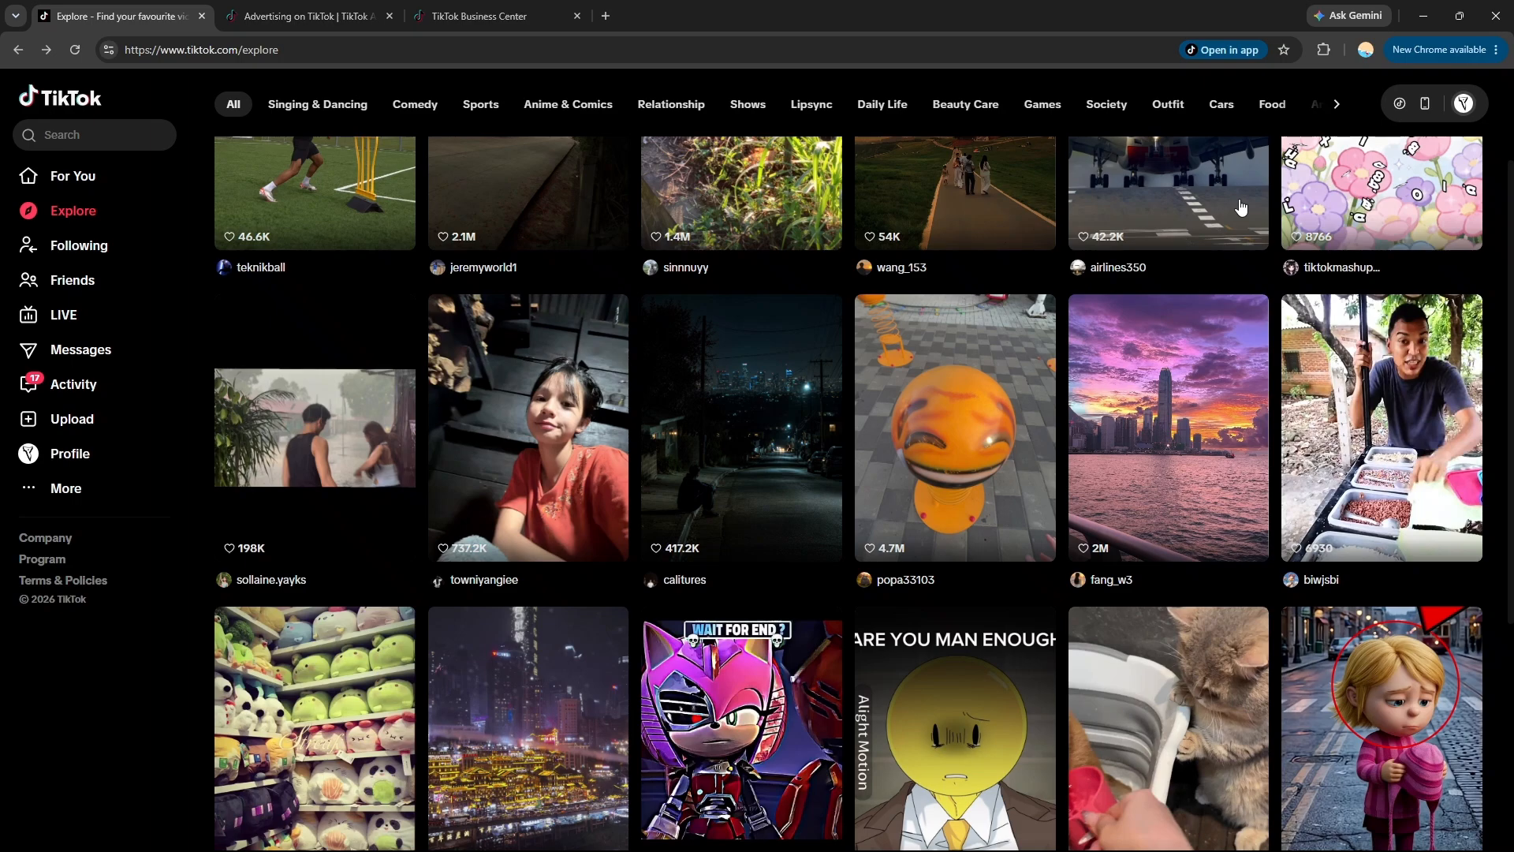
pyautogui.click(491, 24)
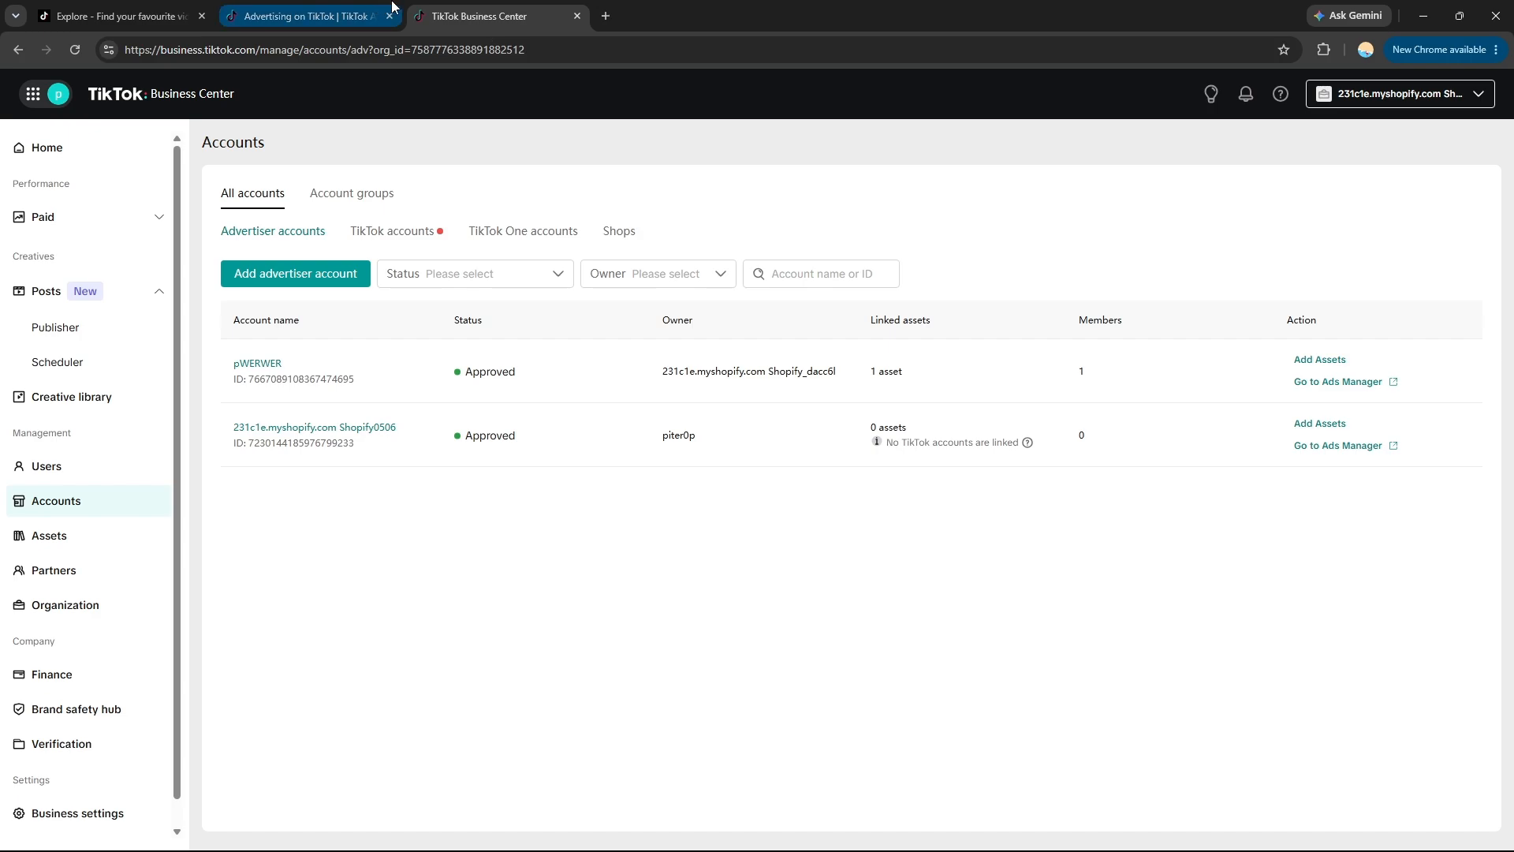
pyautogui.click(282, 8)
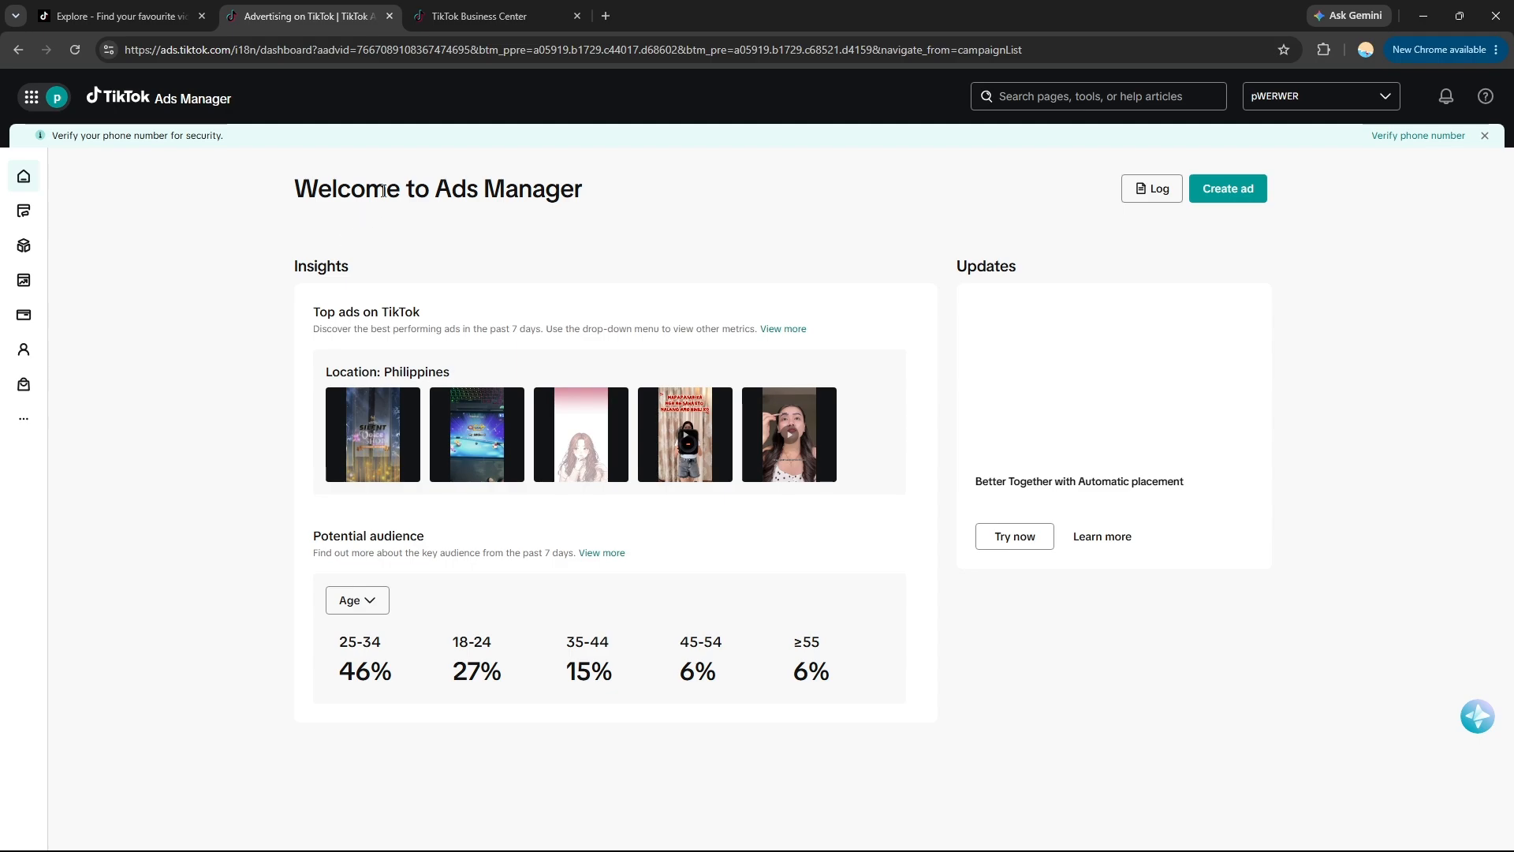
pyautogui.click(167, 8)
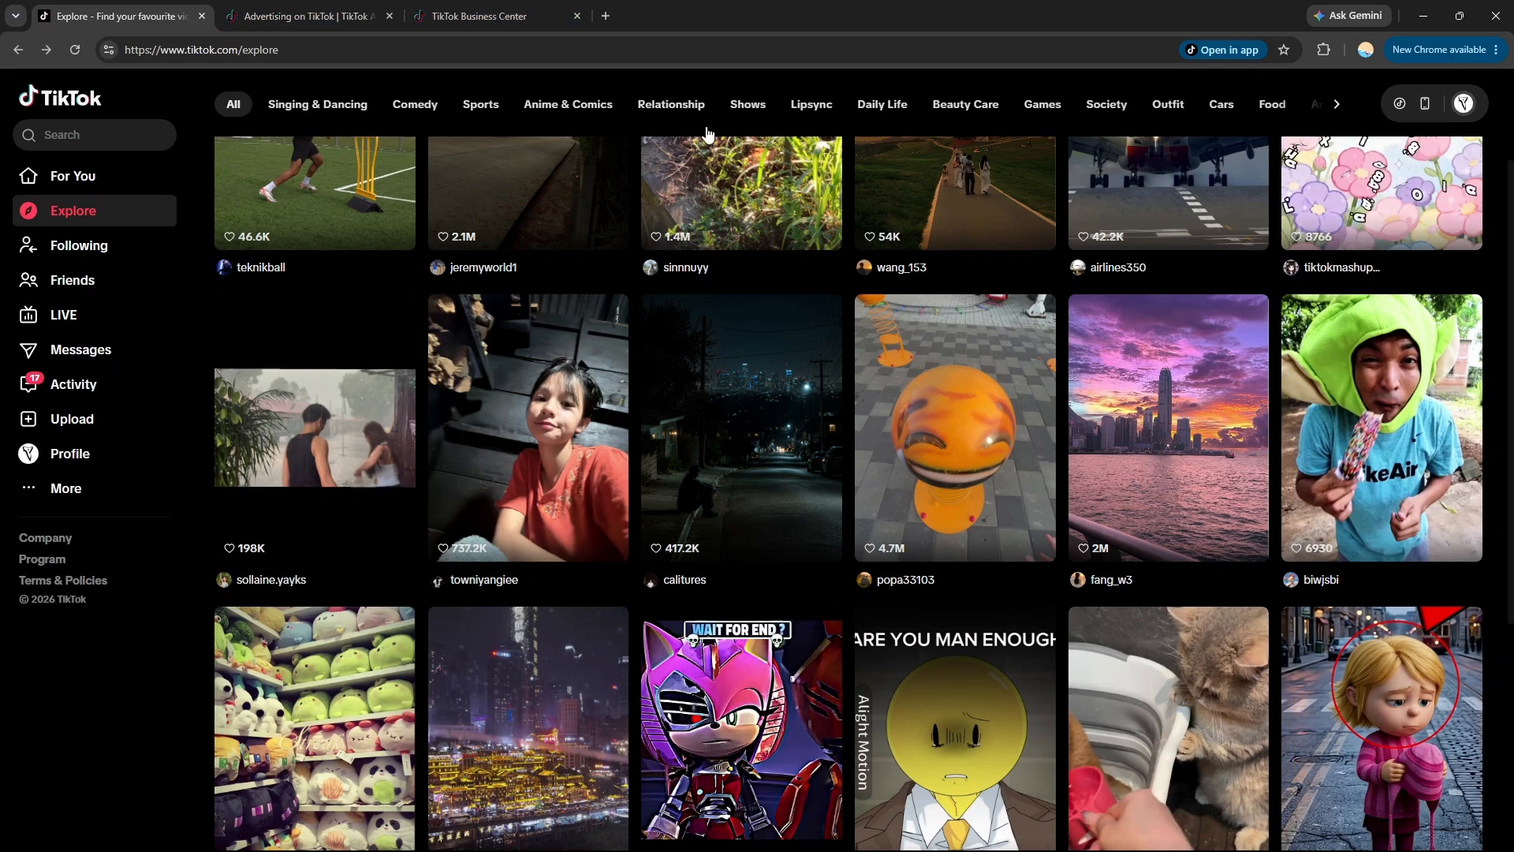
pyautogui.click(530, 12)
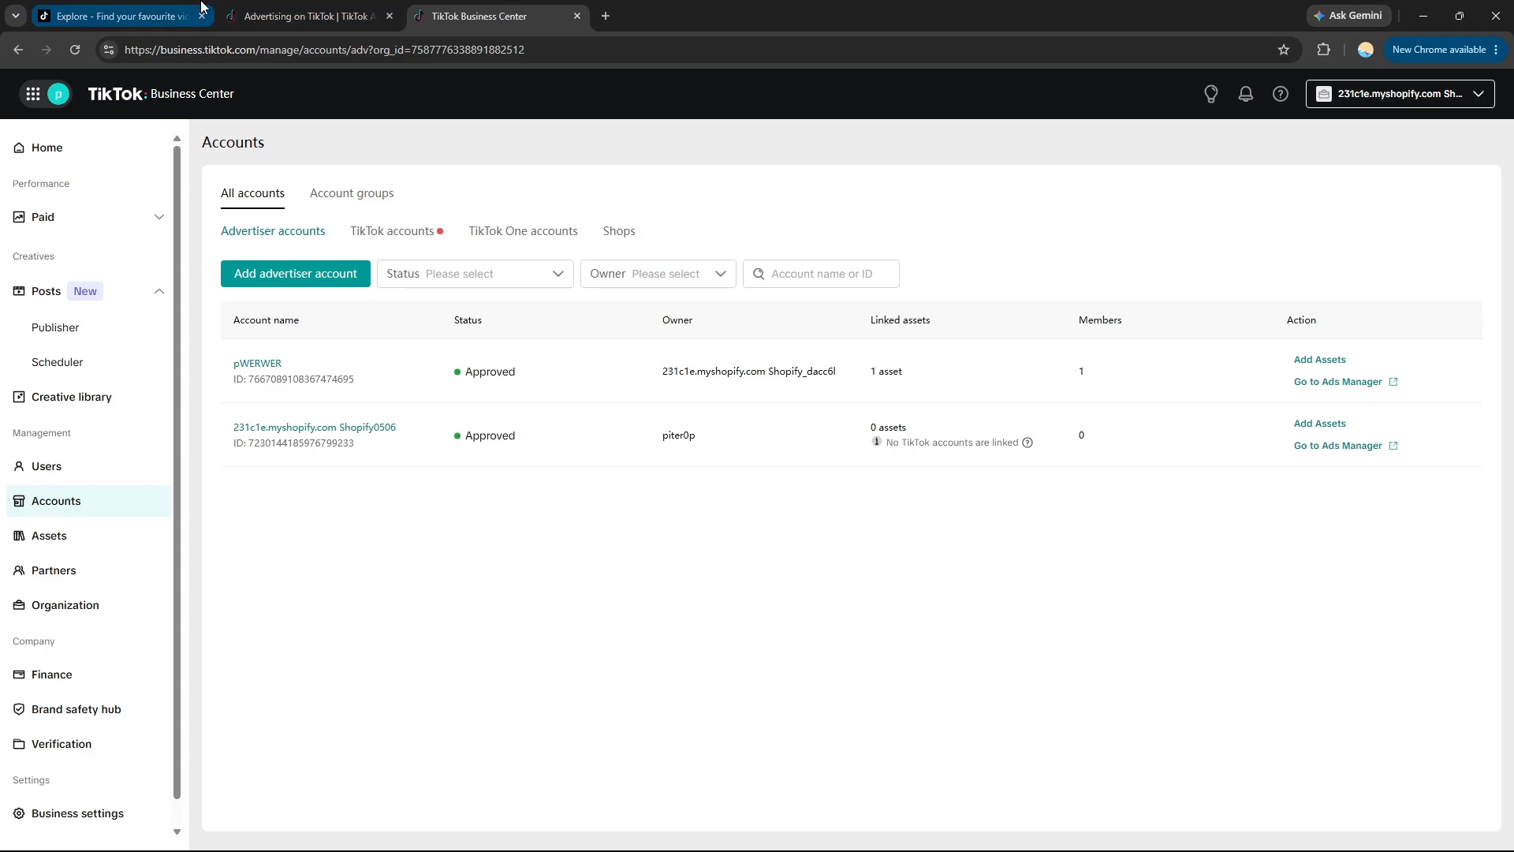
# Step: Switch to TikTok Ads Manager and open Events Manager from the account's assets
pyautogui.click(307, 15)
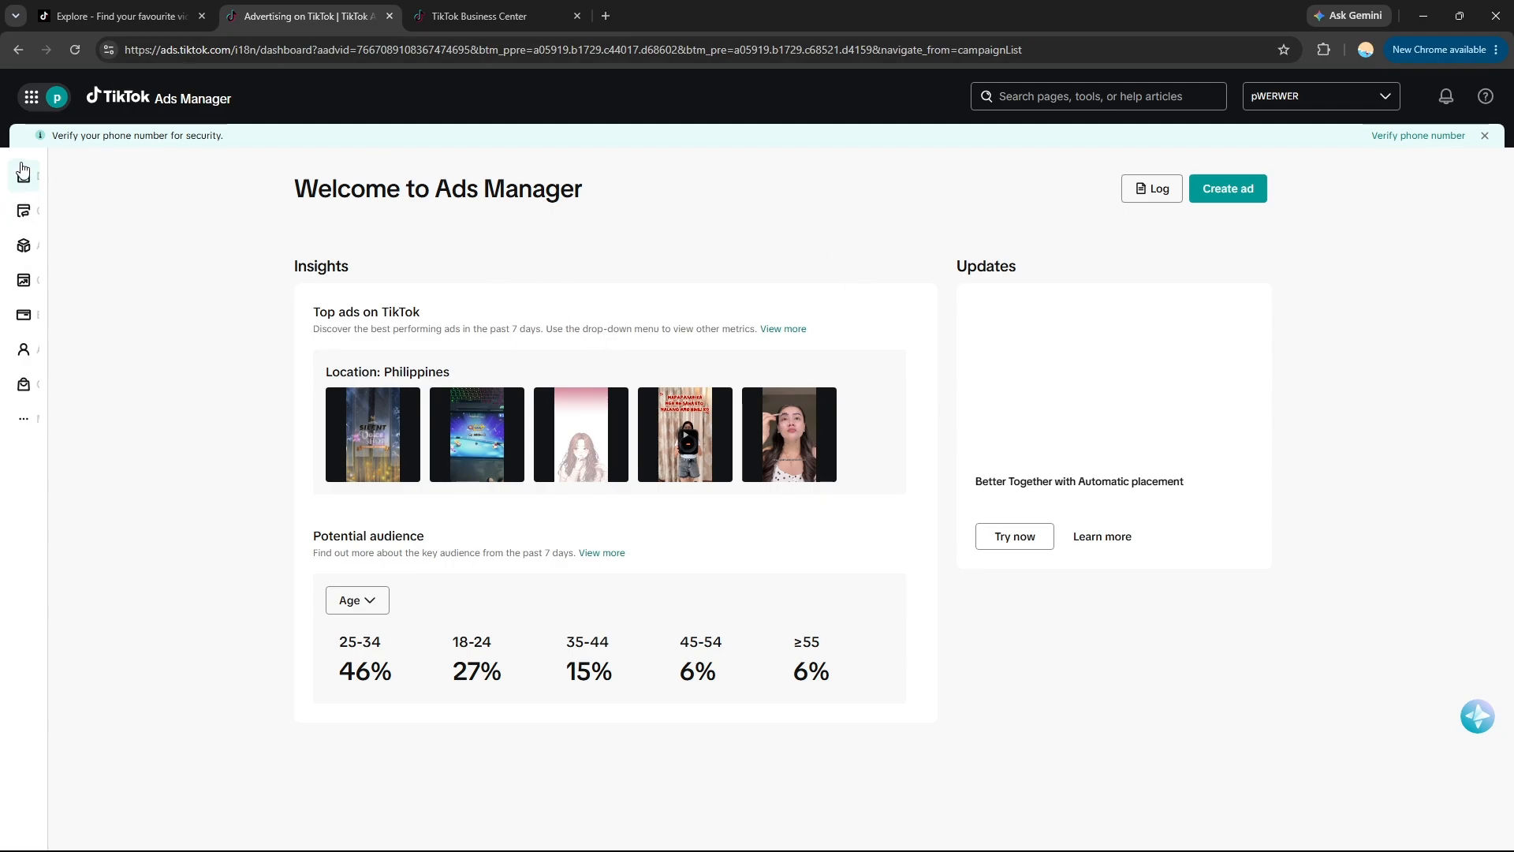
pyautogui.moveTo(22, 201)
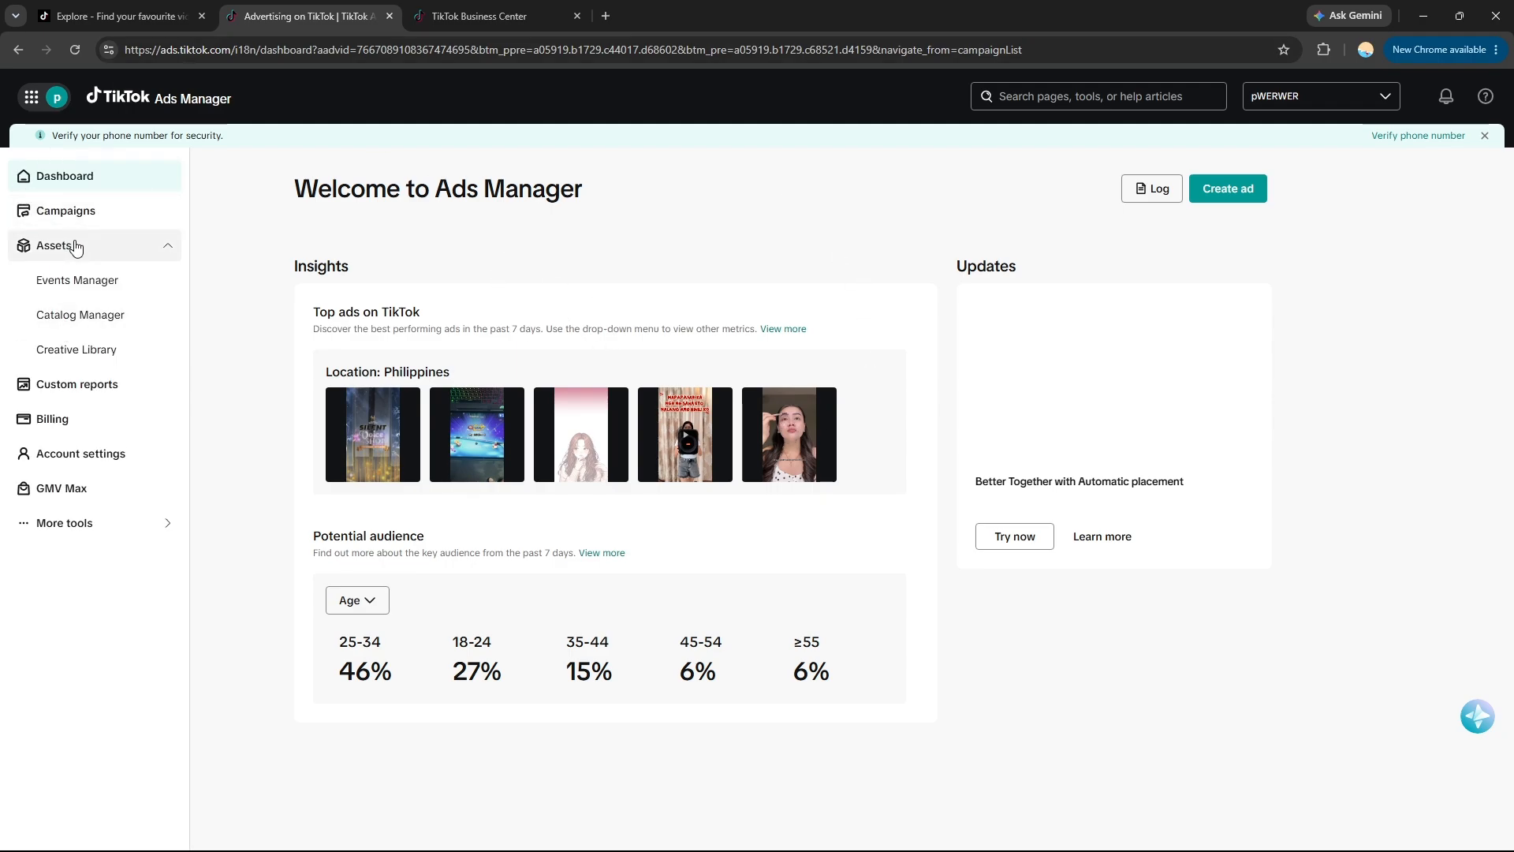
pyautogui.click(111, 283)
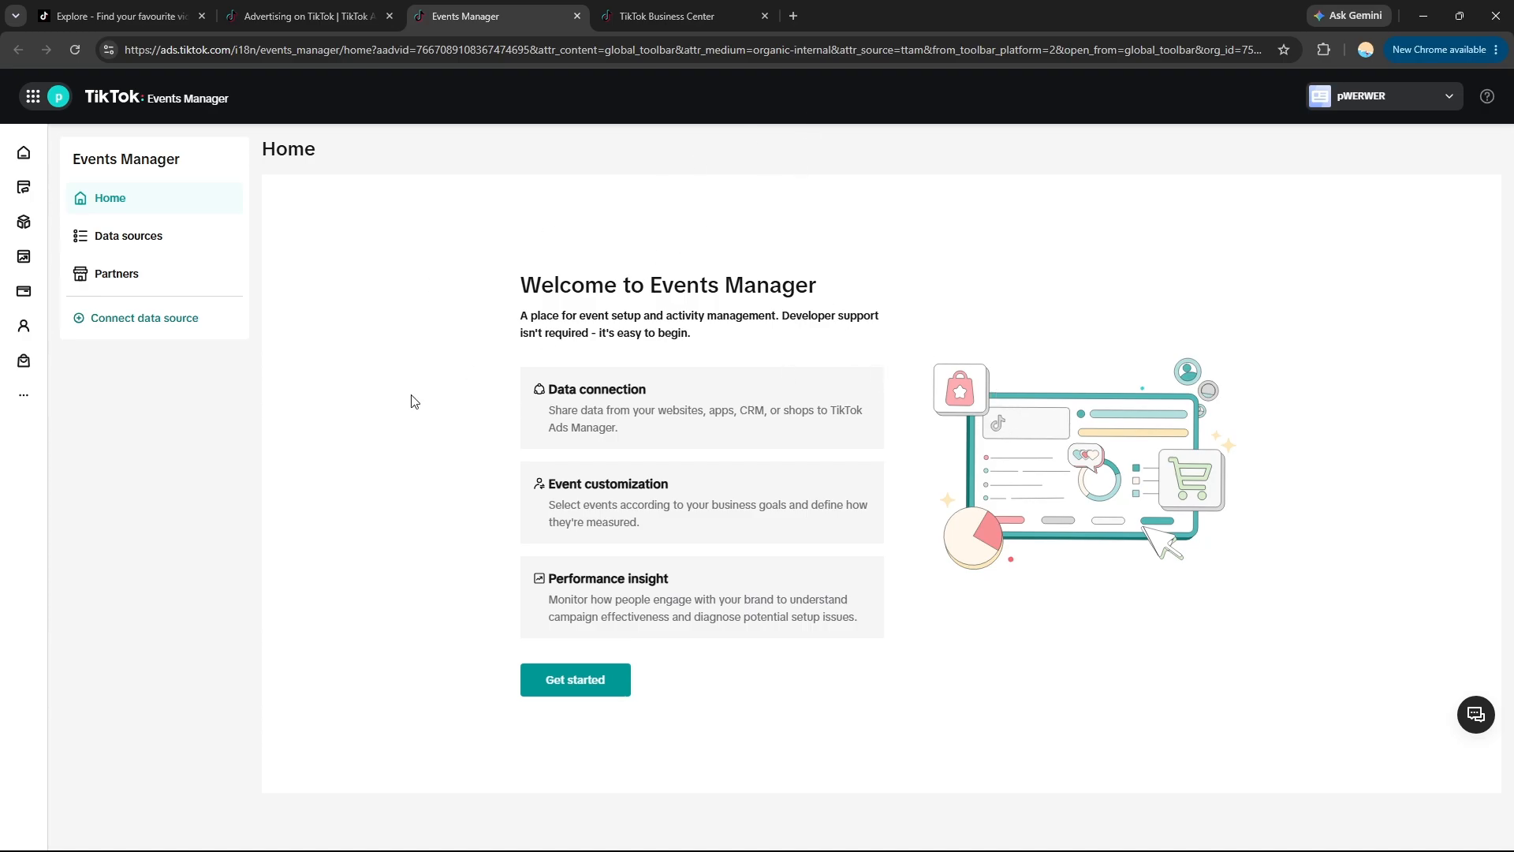
# Step: Start connecting a Web data source and skip entering the website address
pyautogui.click(158, 317)
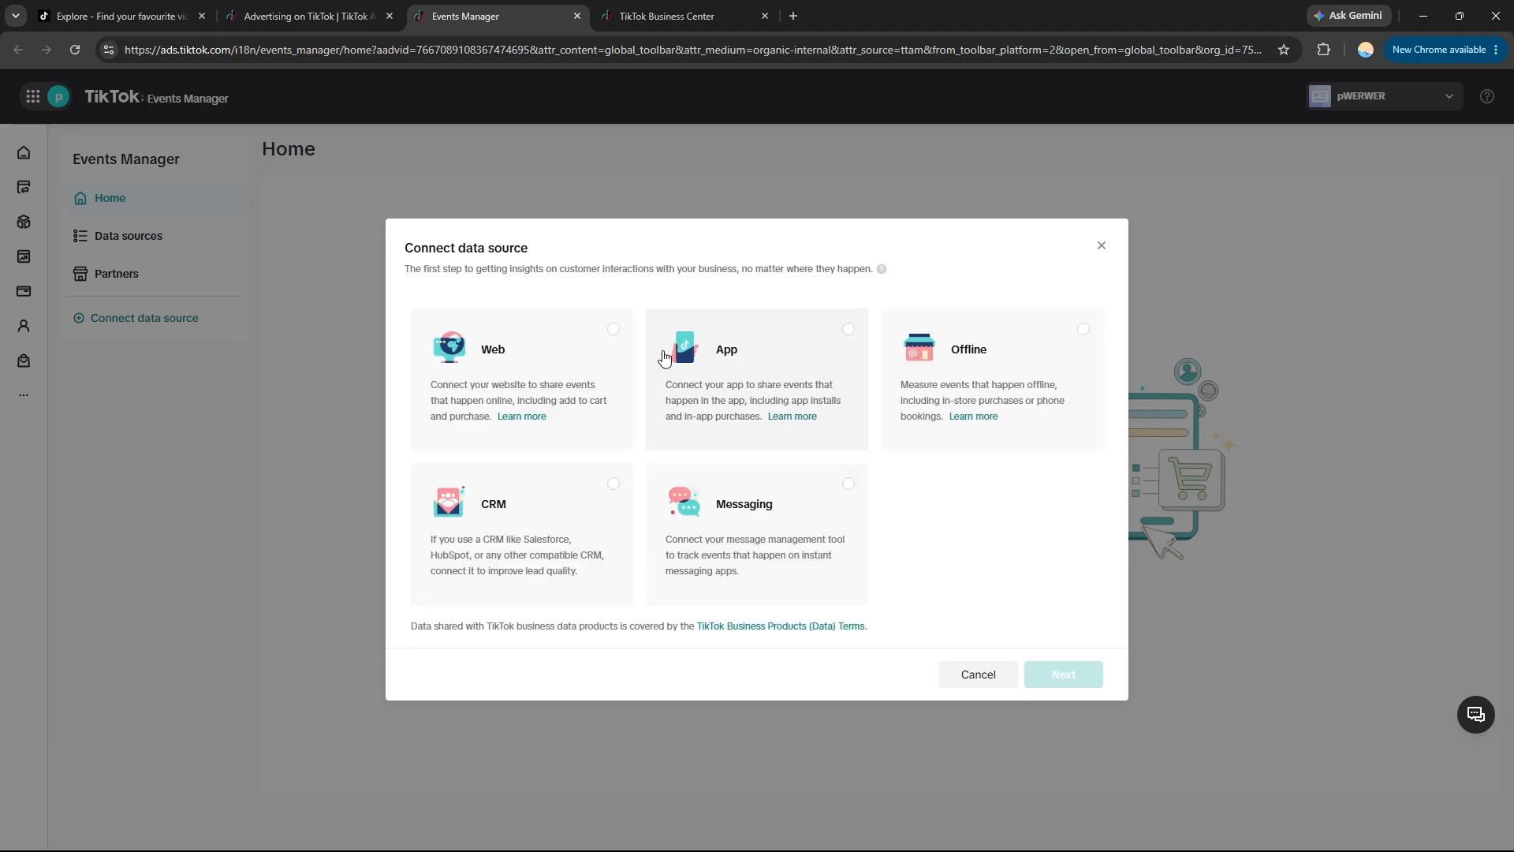
pyautogui.click(593, 368)
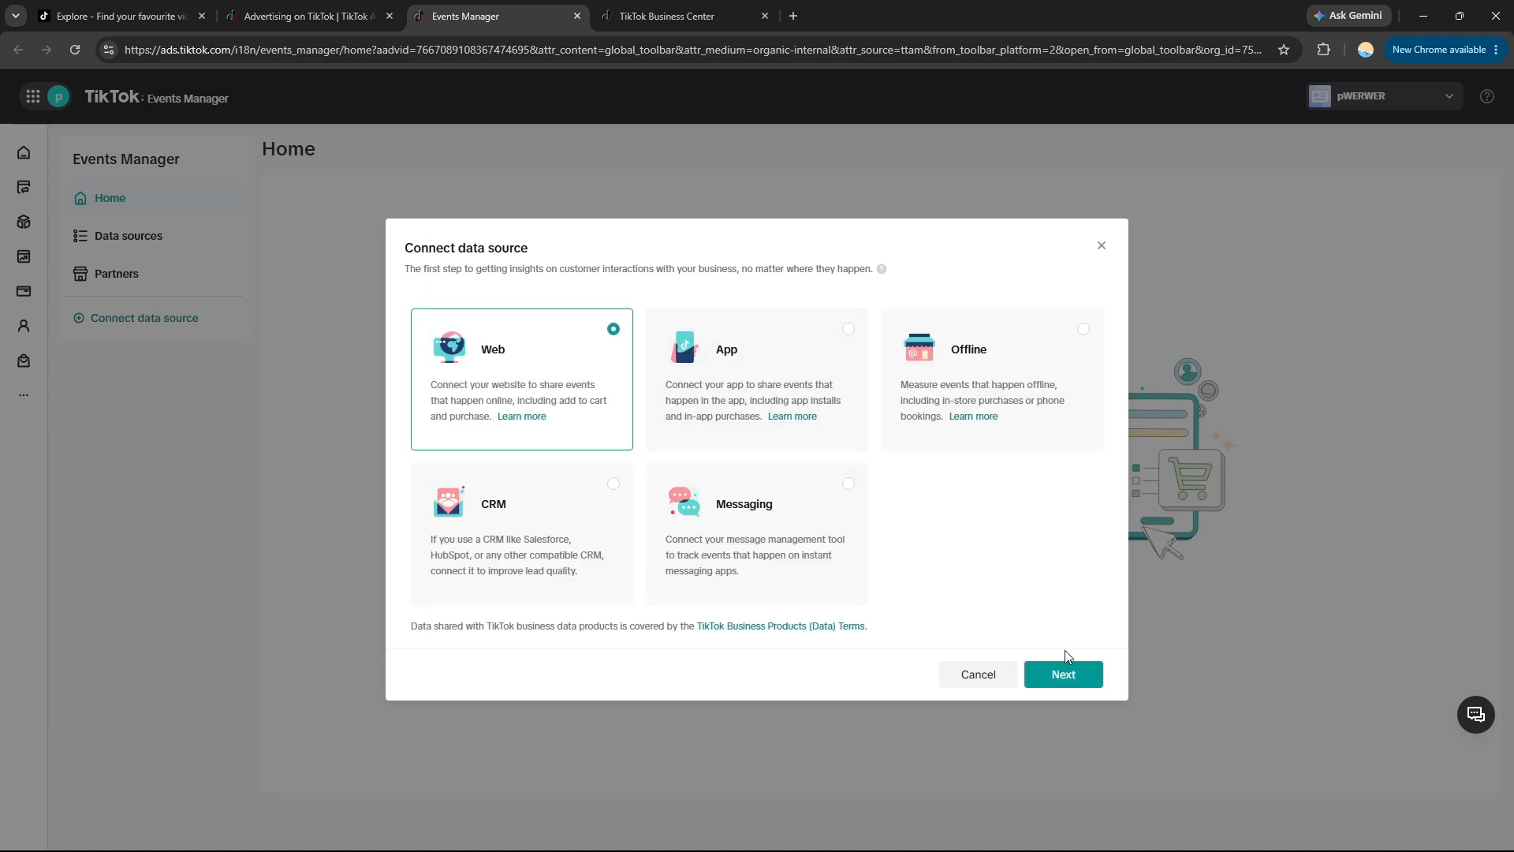
pyautogui.click(1064, 672)
pyautogui.click(697, 430)
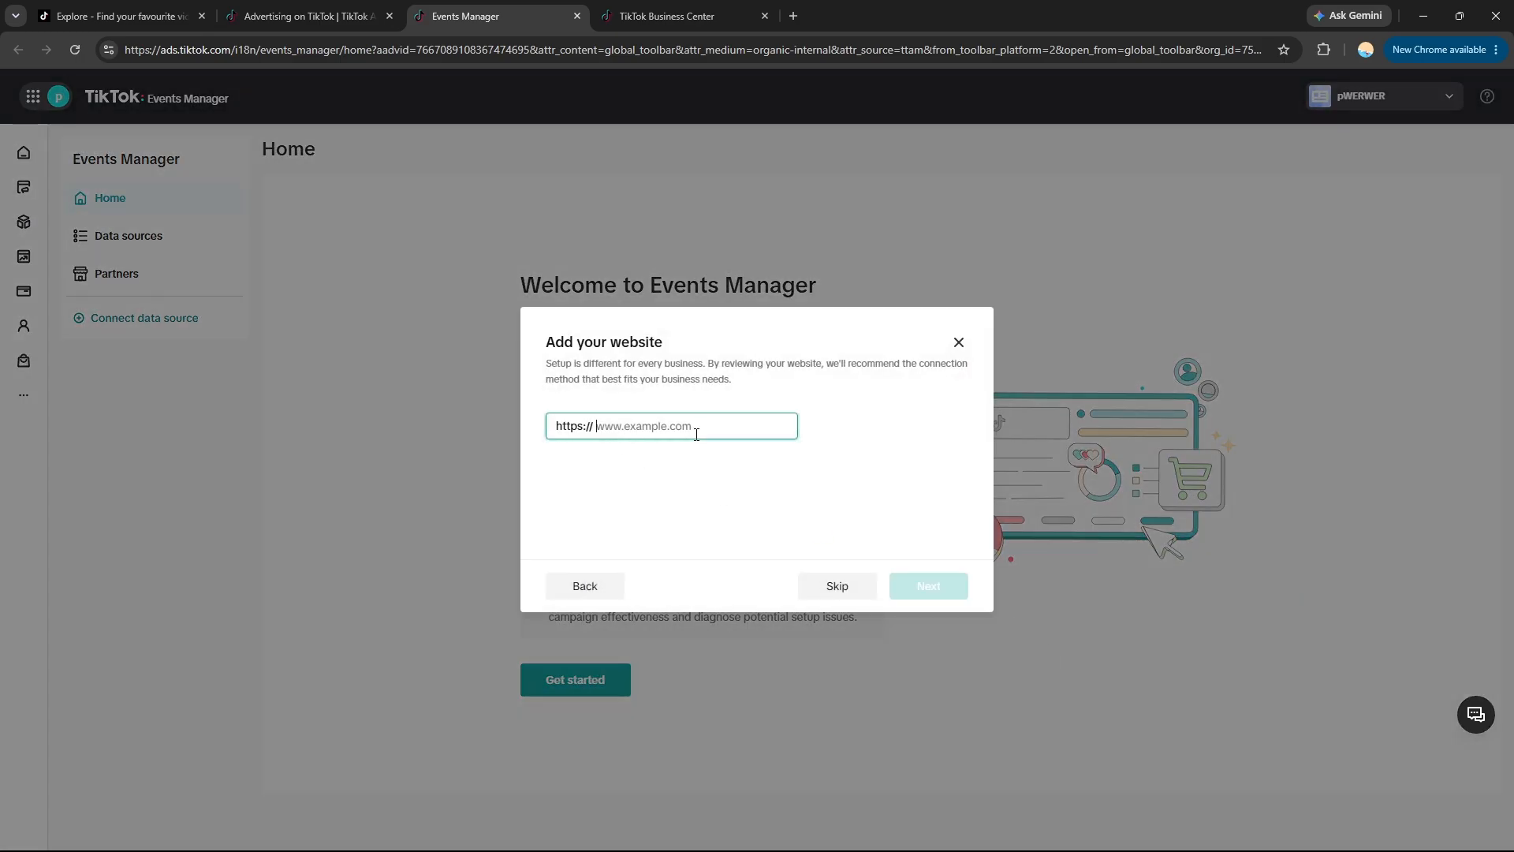
pyautogui.click(801, 587)
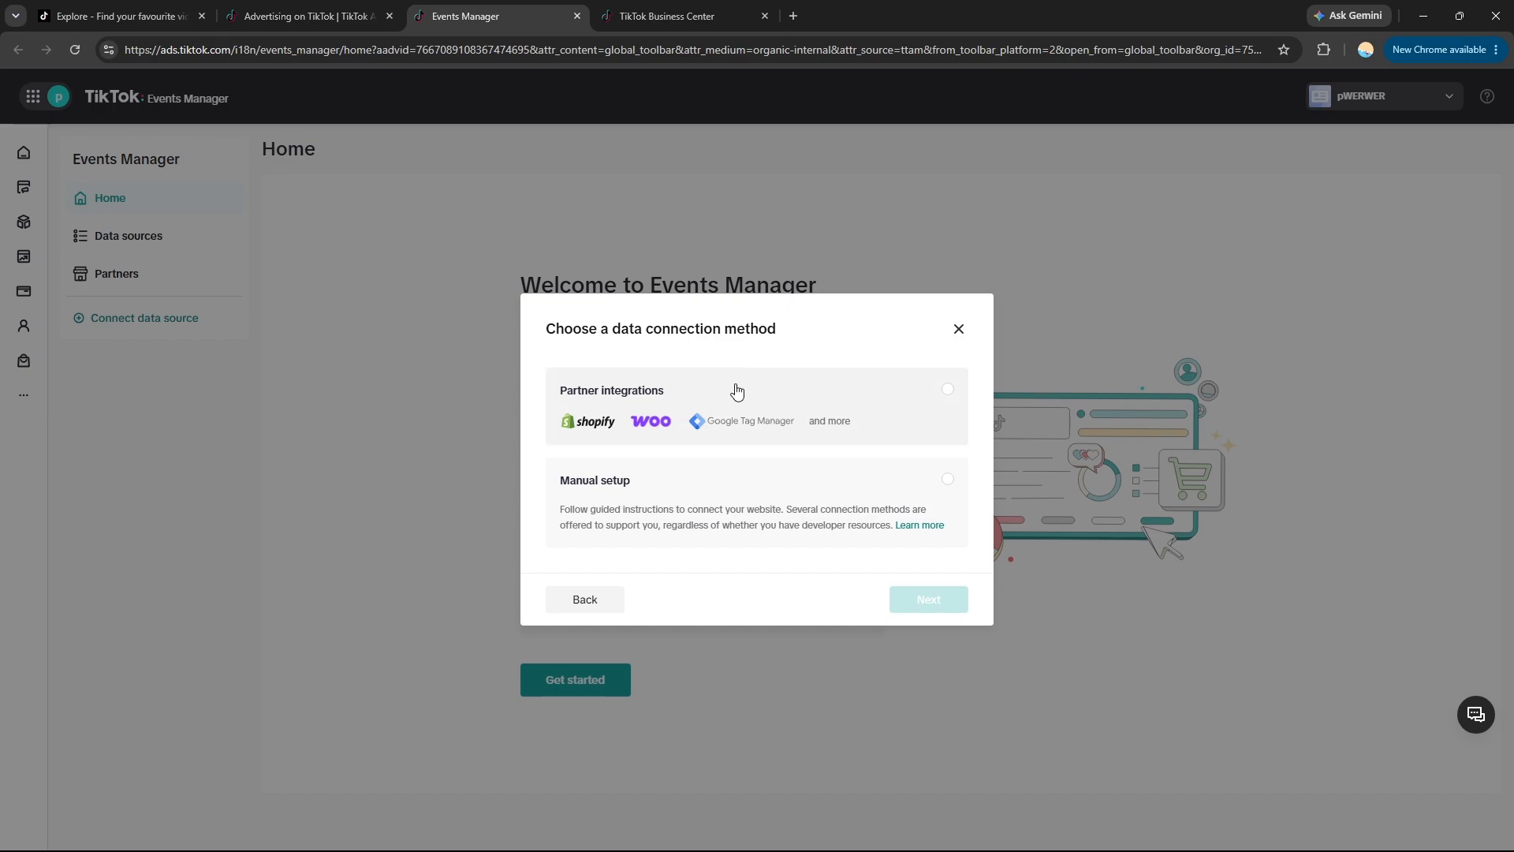
# Step: Choose the Shopify partner integration as the data connection method and open the TikTok app's page on Shopify
pyautogui.click(945, 393)
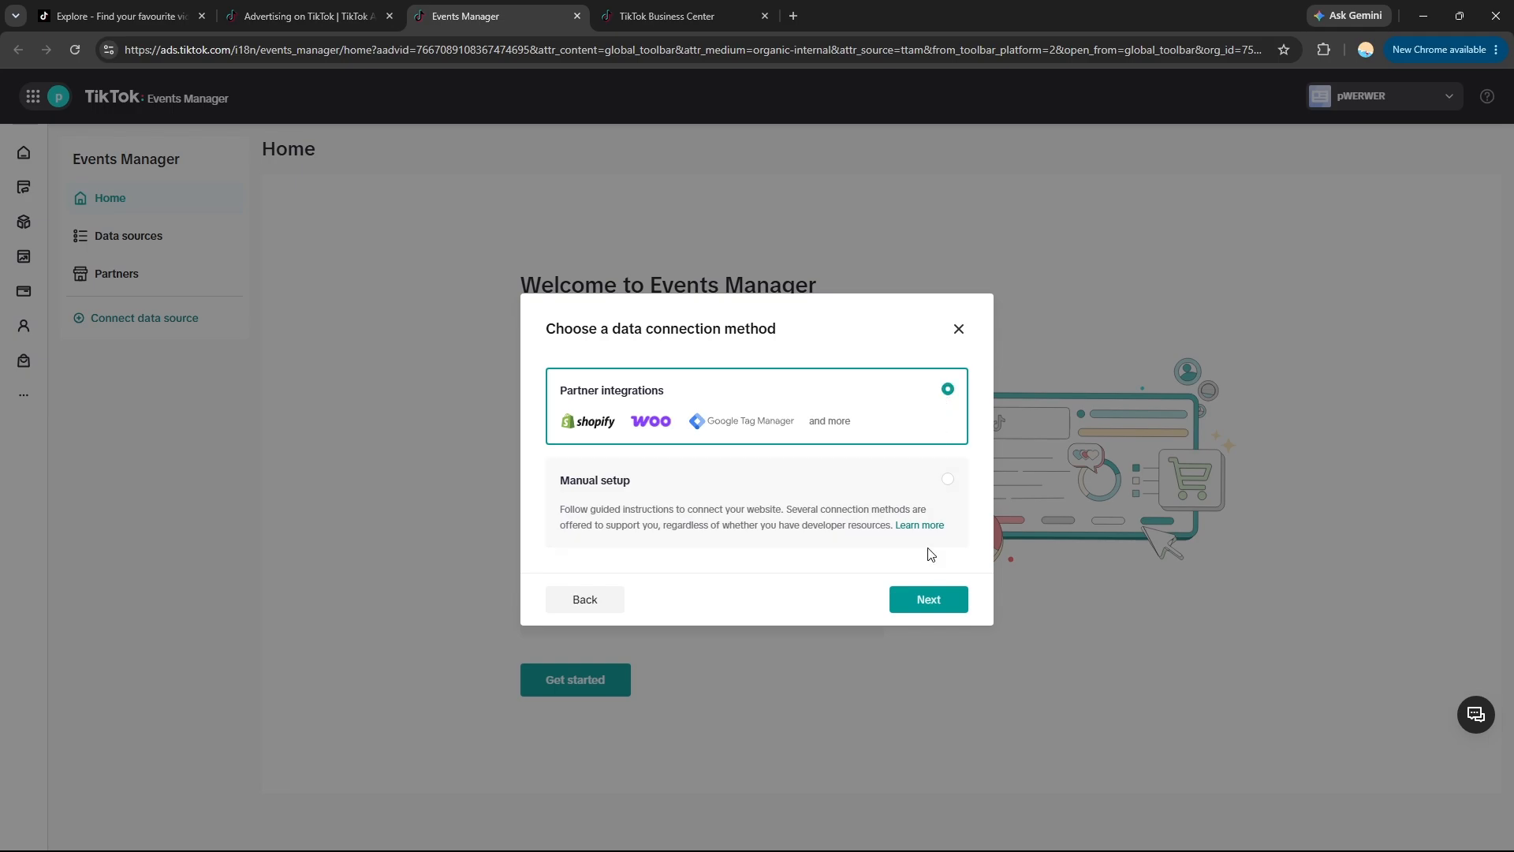
pyautogui.click(943, 600)
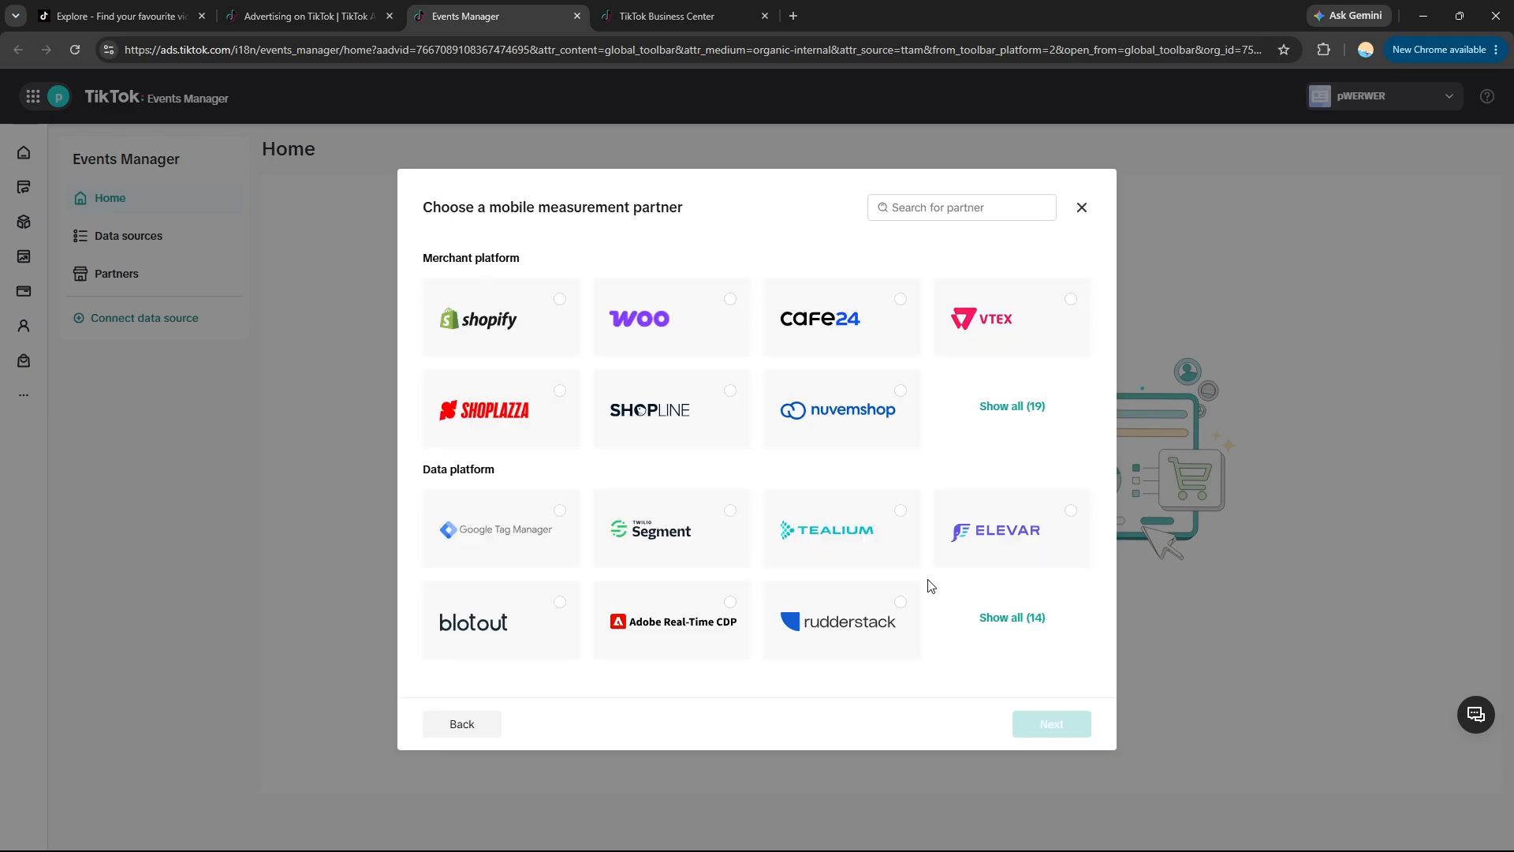
pyautogui.click(559, 299)
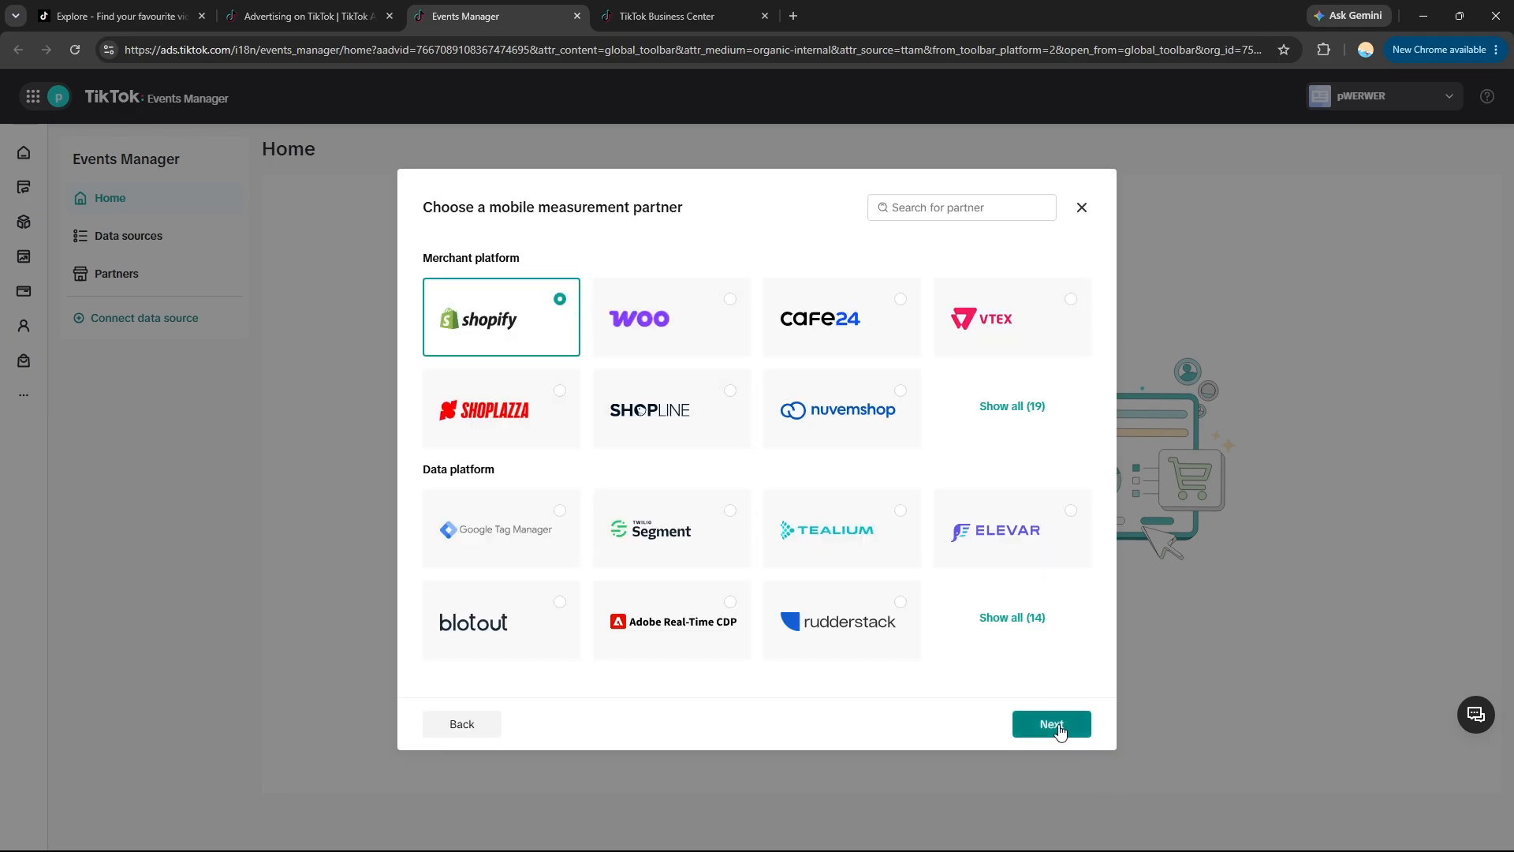
pyautogui.click(1059, 730)
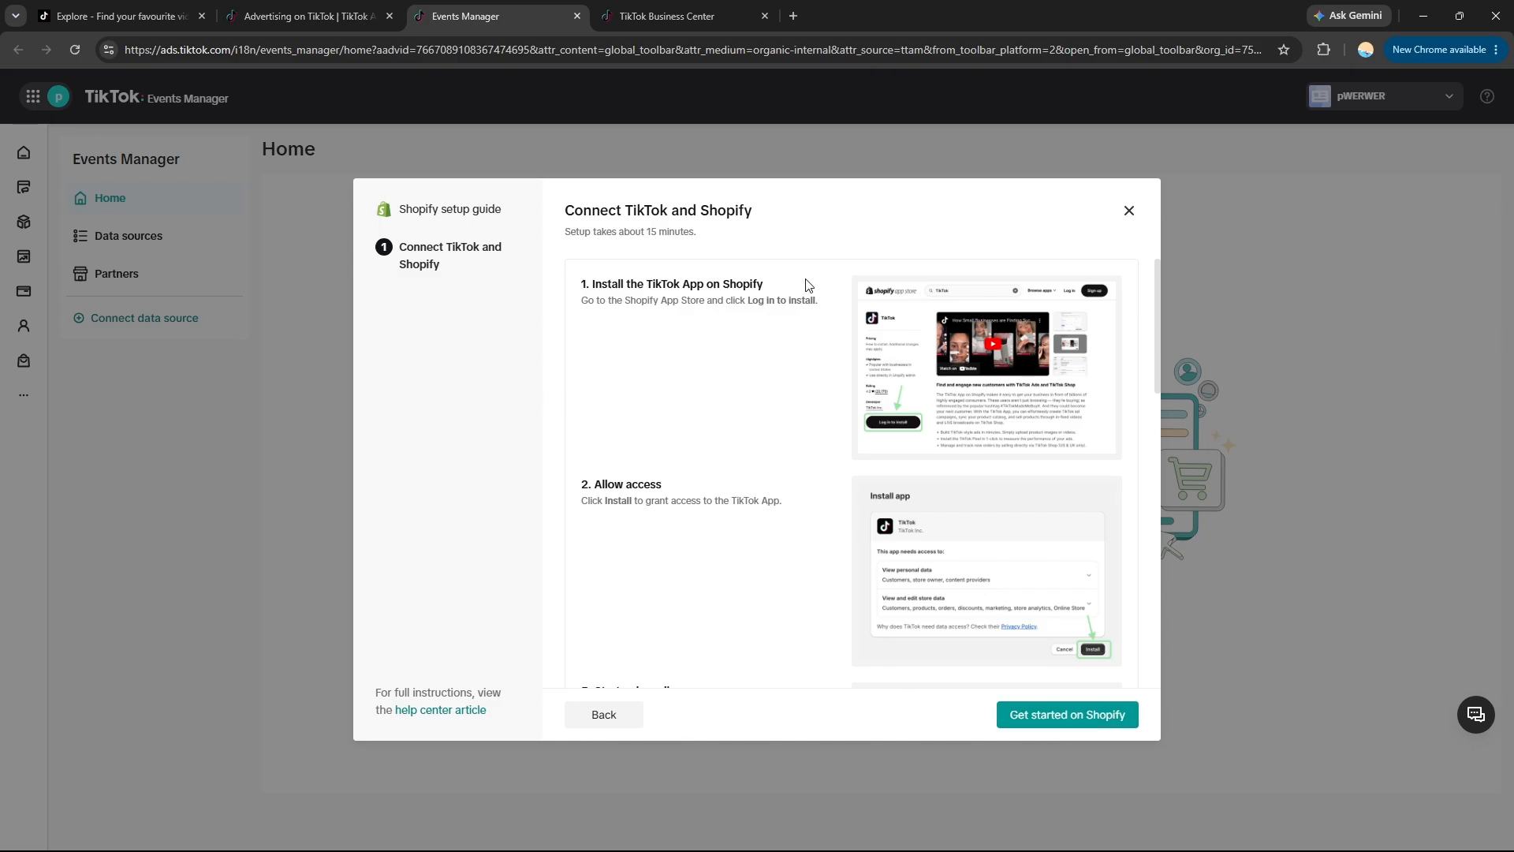
pyautogui.click(1096, 718)
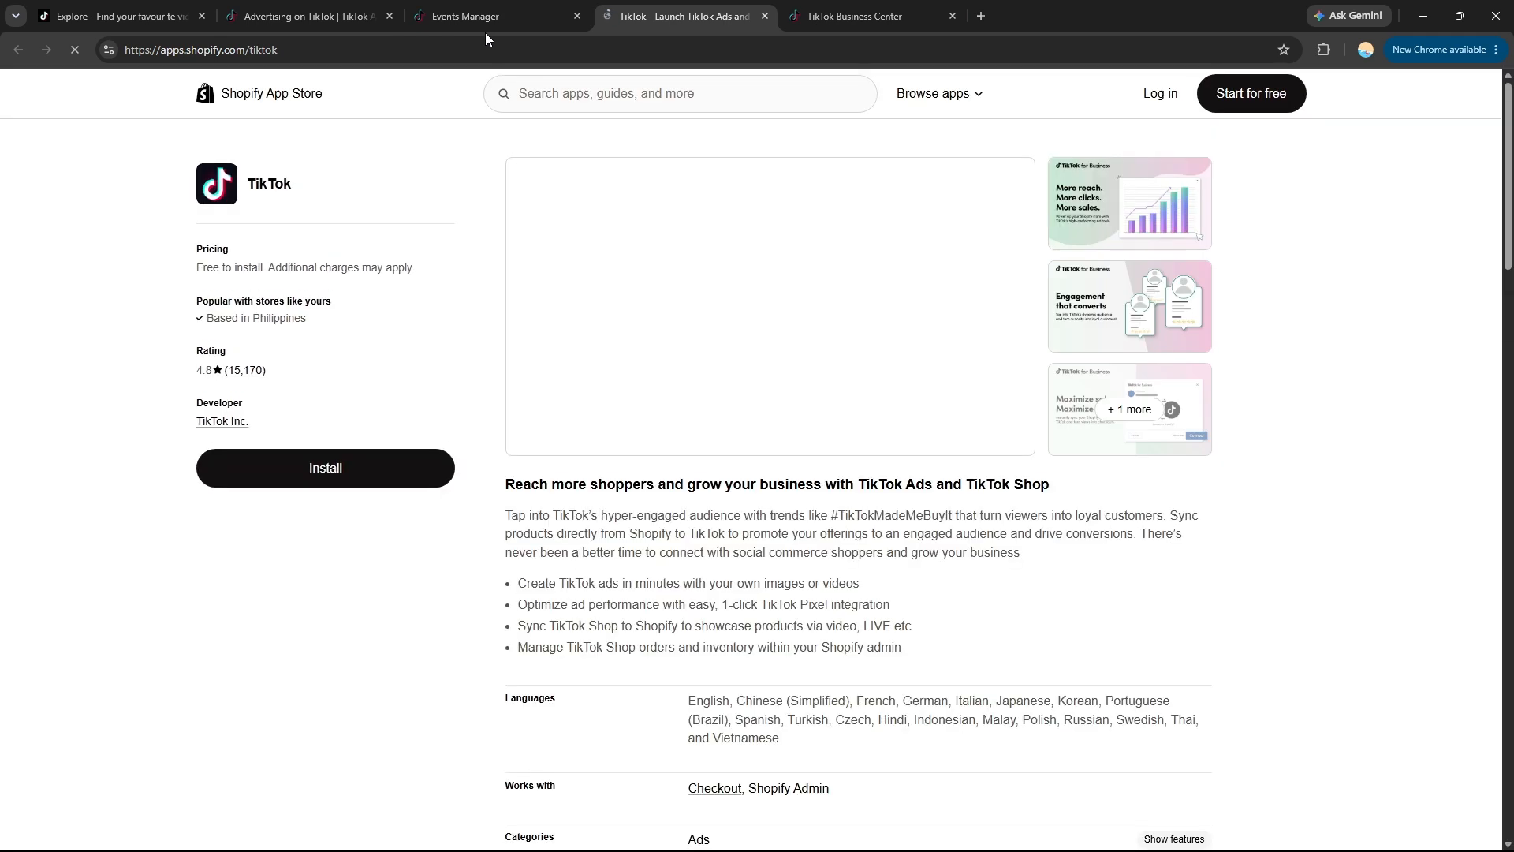
# Step: Return to Events Manager and choose manual setup with the TikTok Pixel + Events API connection method
pyautogui.click(485, 24)
pyautogui.click(835, 585)
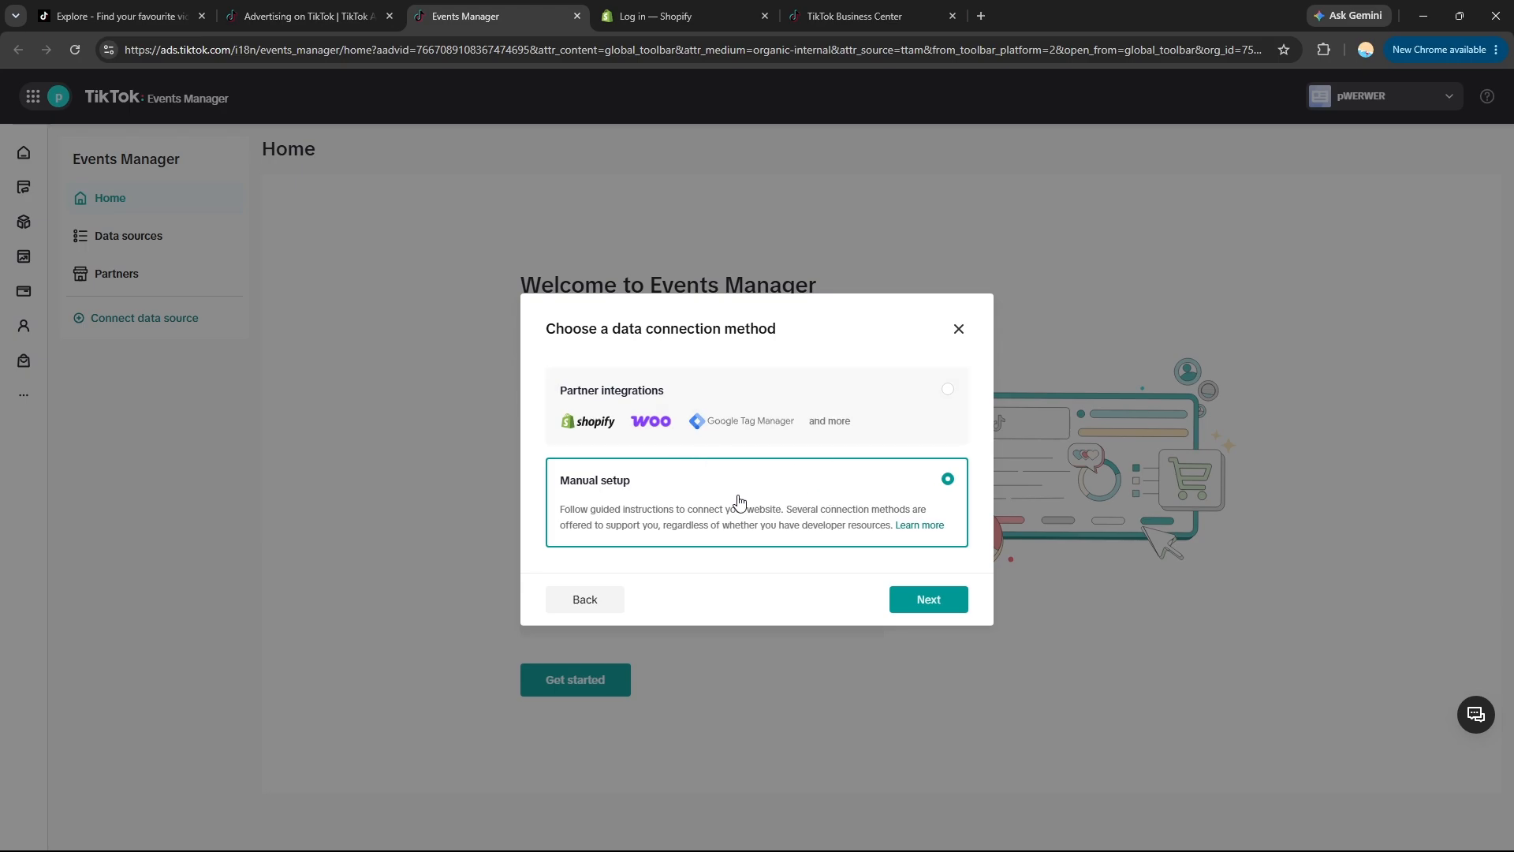
pyautogui.click(923, 599)
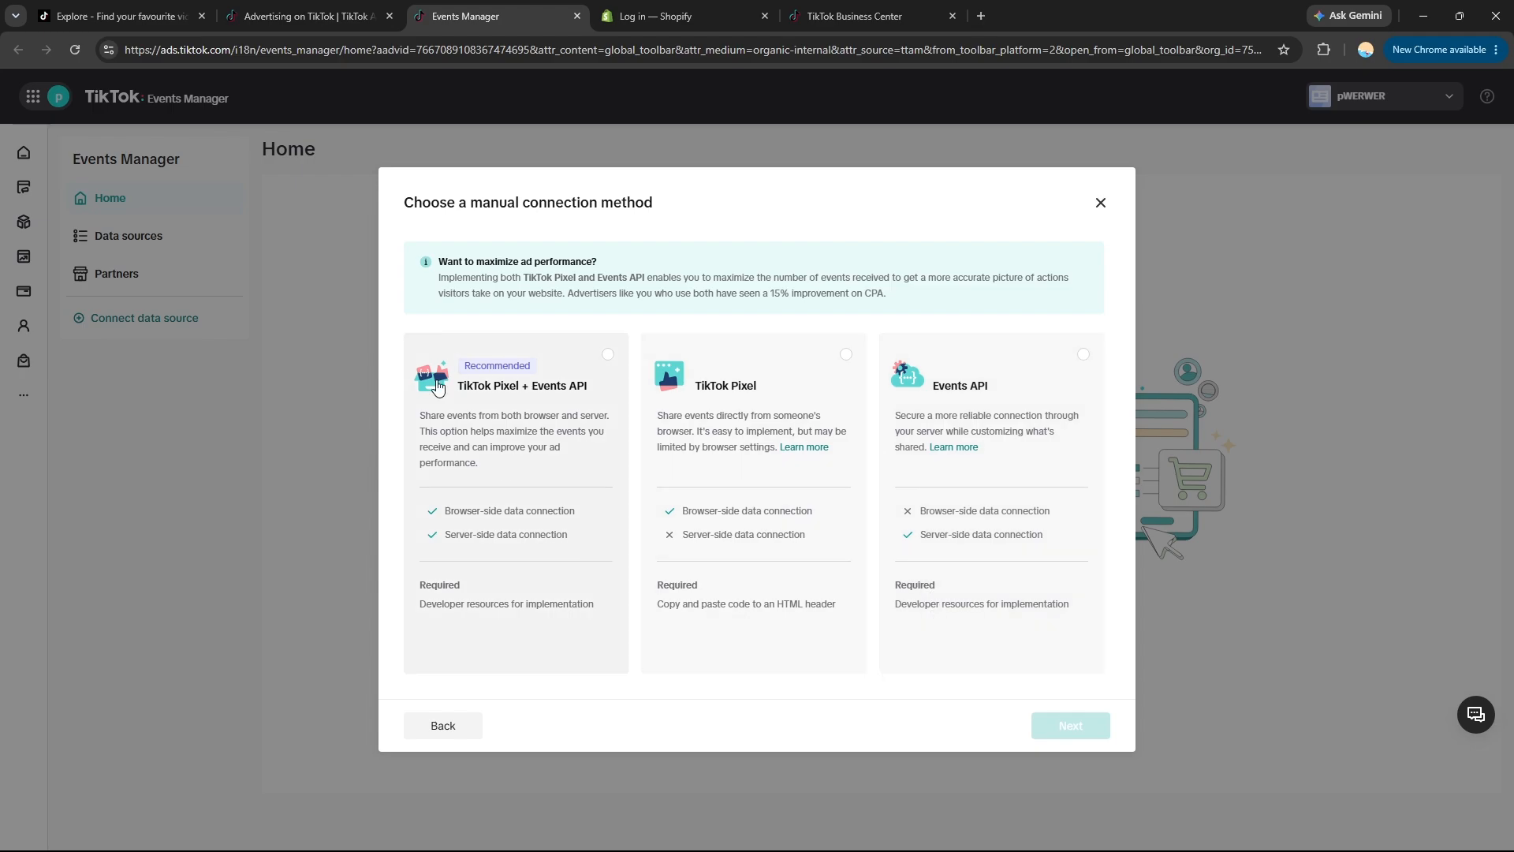
pyautogui.click(598, 367)
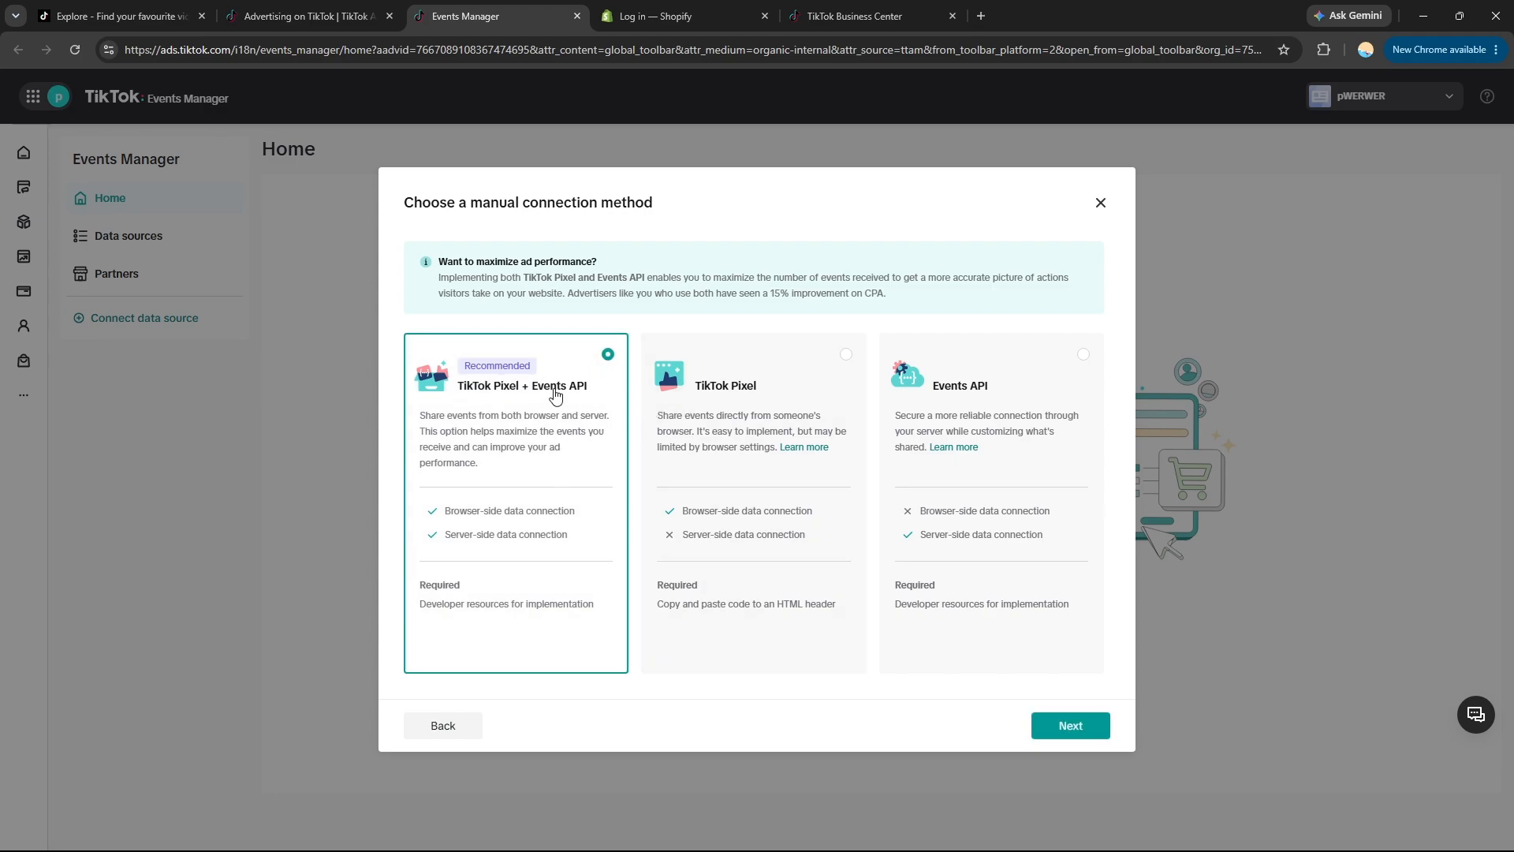
pyautogui.click(1079, 731)
# Step: Create a pixel named "Putye" and copy its base code
pyautogui.click(693, 295)
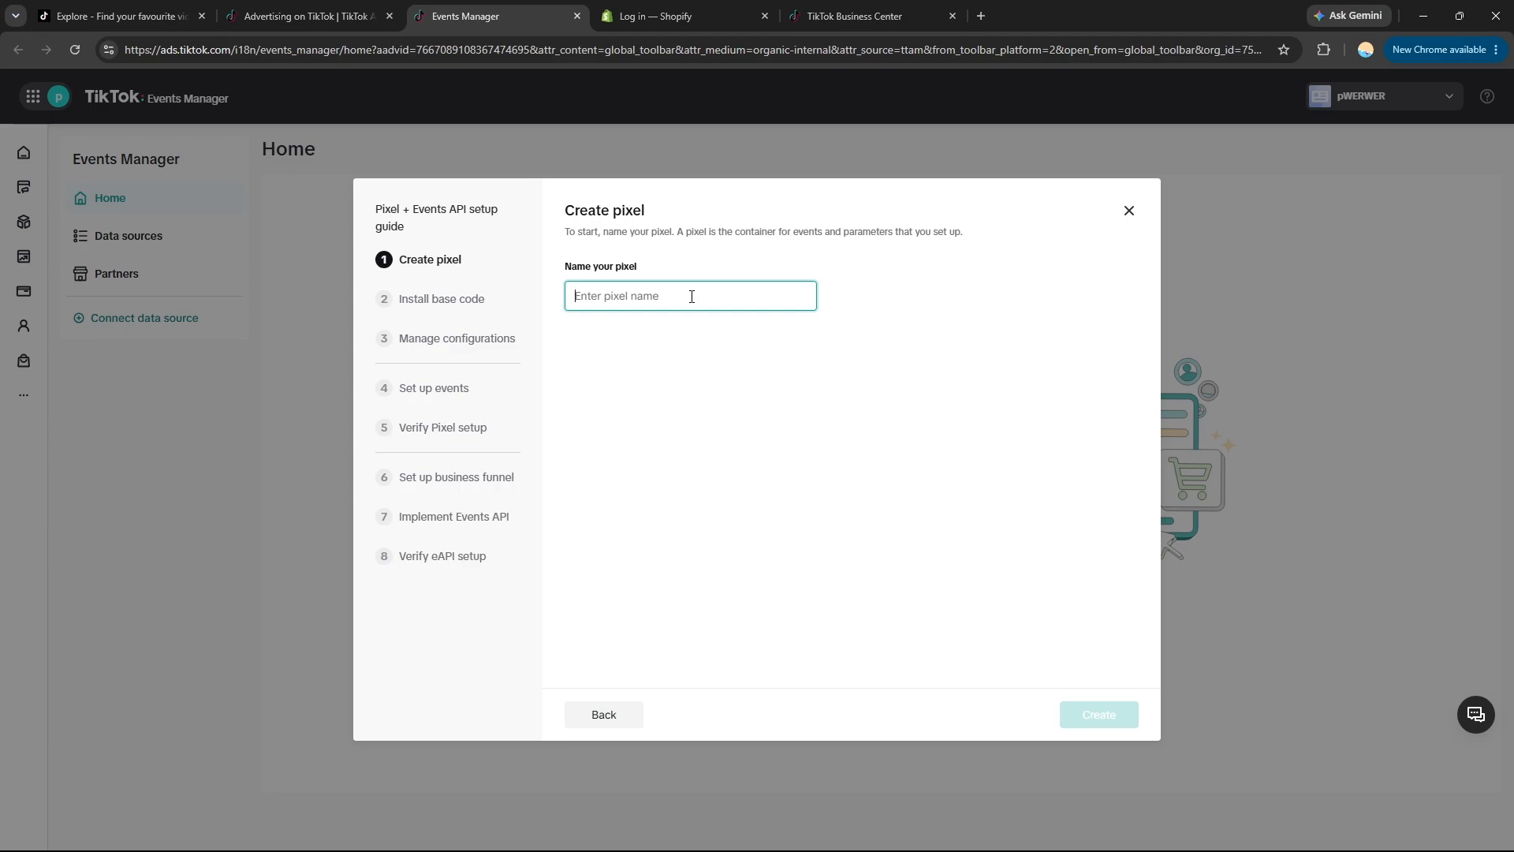
pyautogui.write('Pu')
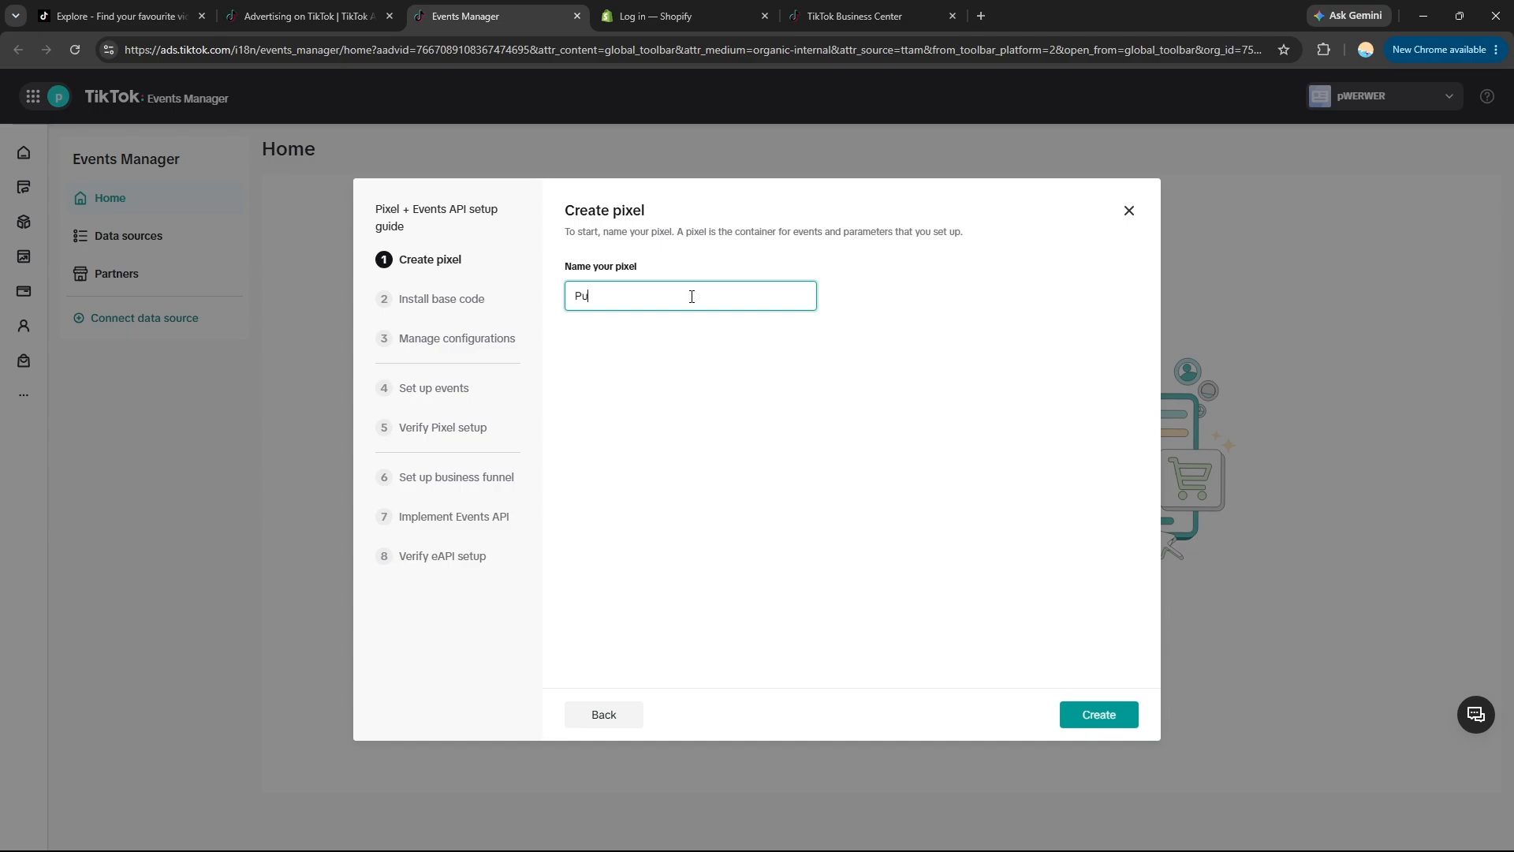
pyautogui.write('tye')
pyautogui.click(1098, 713)
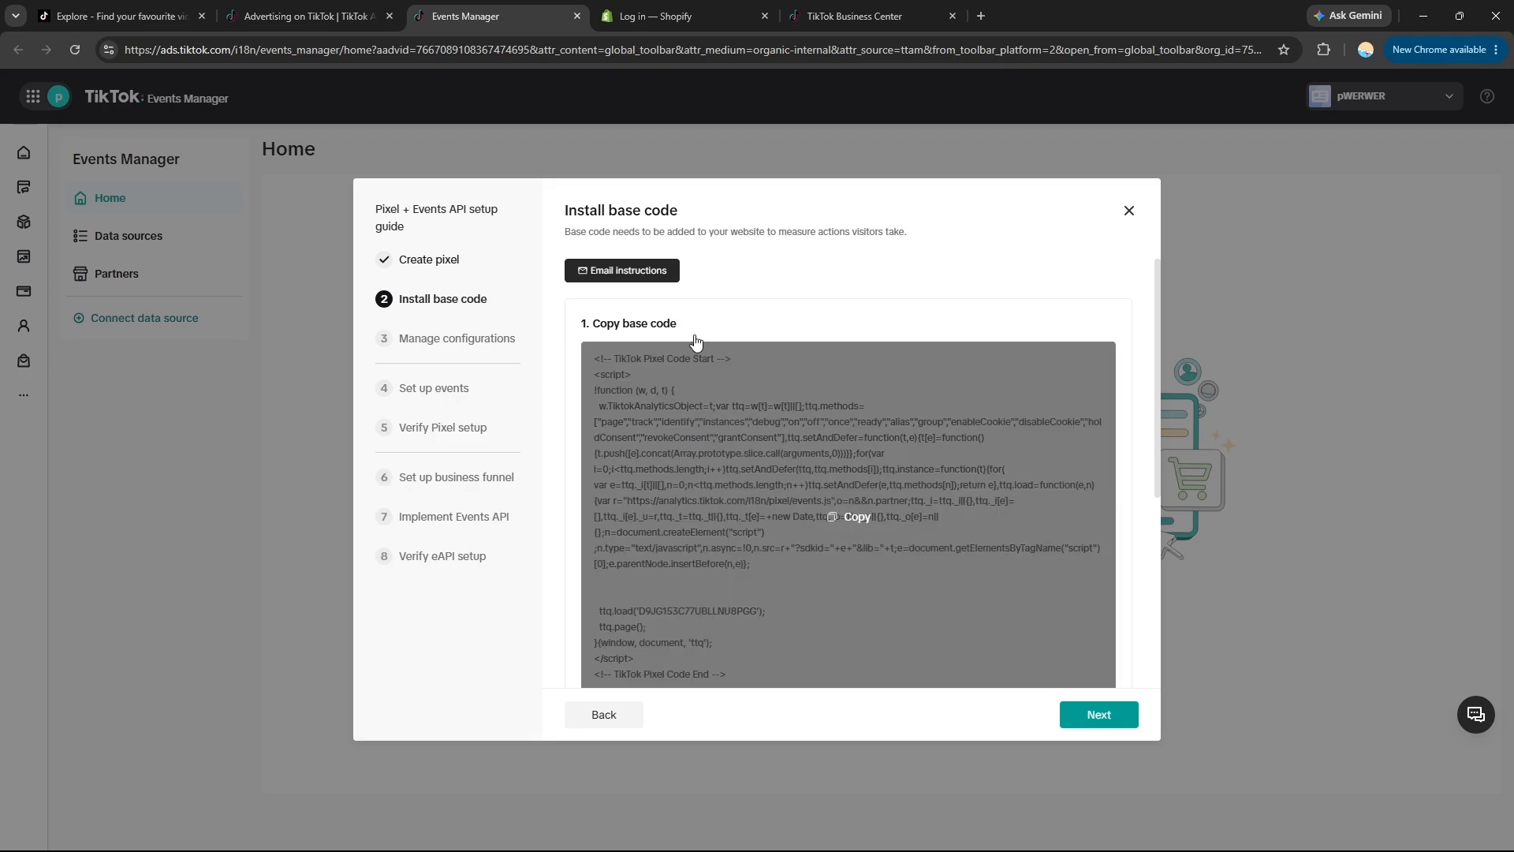
pyautogui.click(858, 522)
# Step: Email the pixel's base code instructions, filling in the recipient's email address
pyautogui.click(644, 269)
pyautogui.click(575, 180)
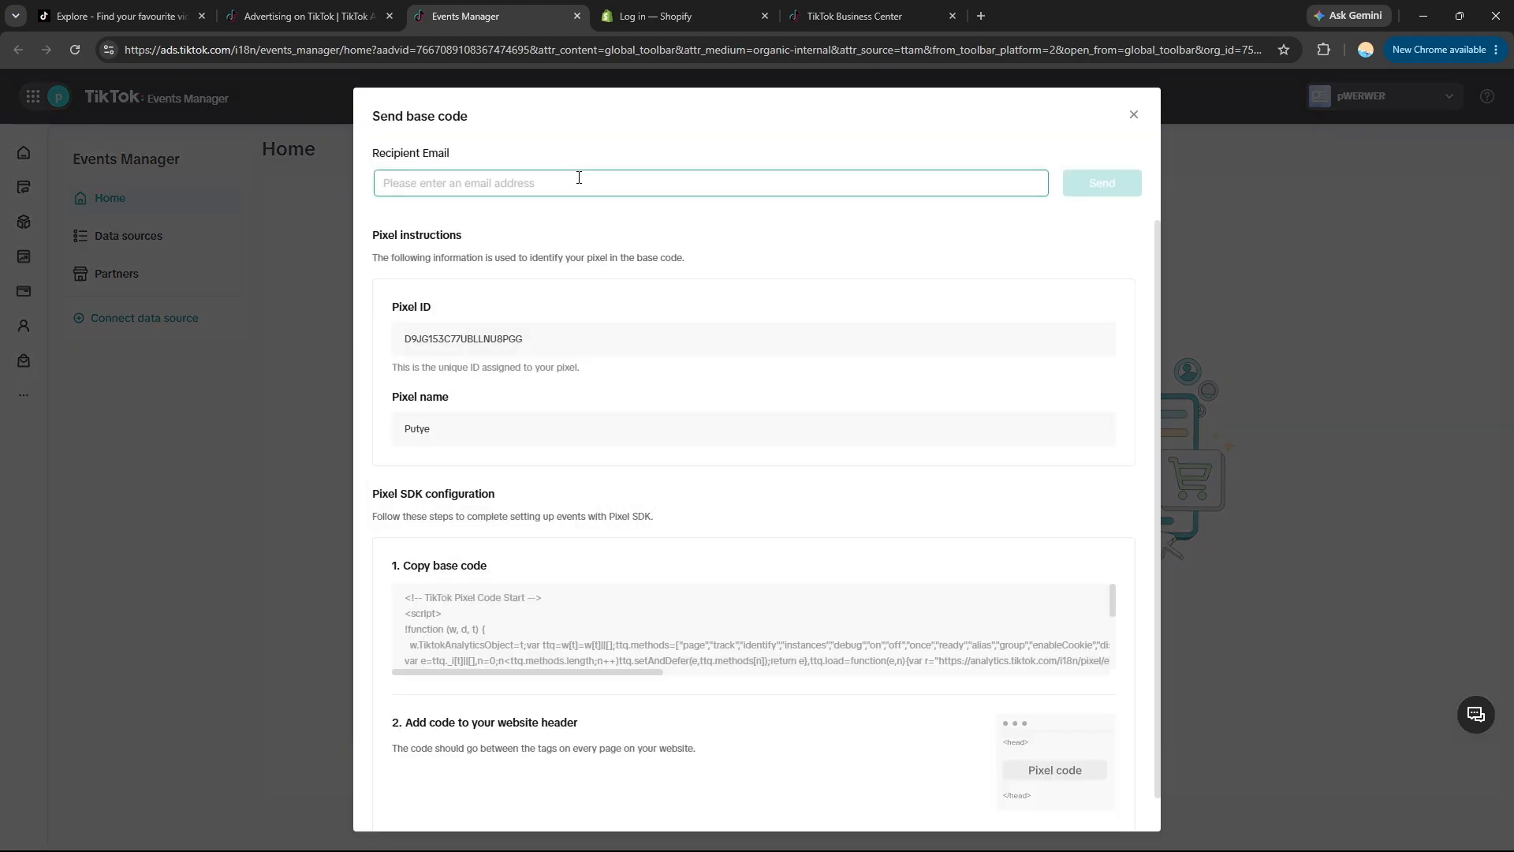
pyautogui.click(580, 219)
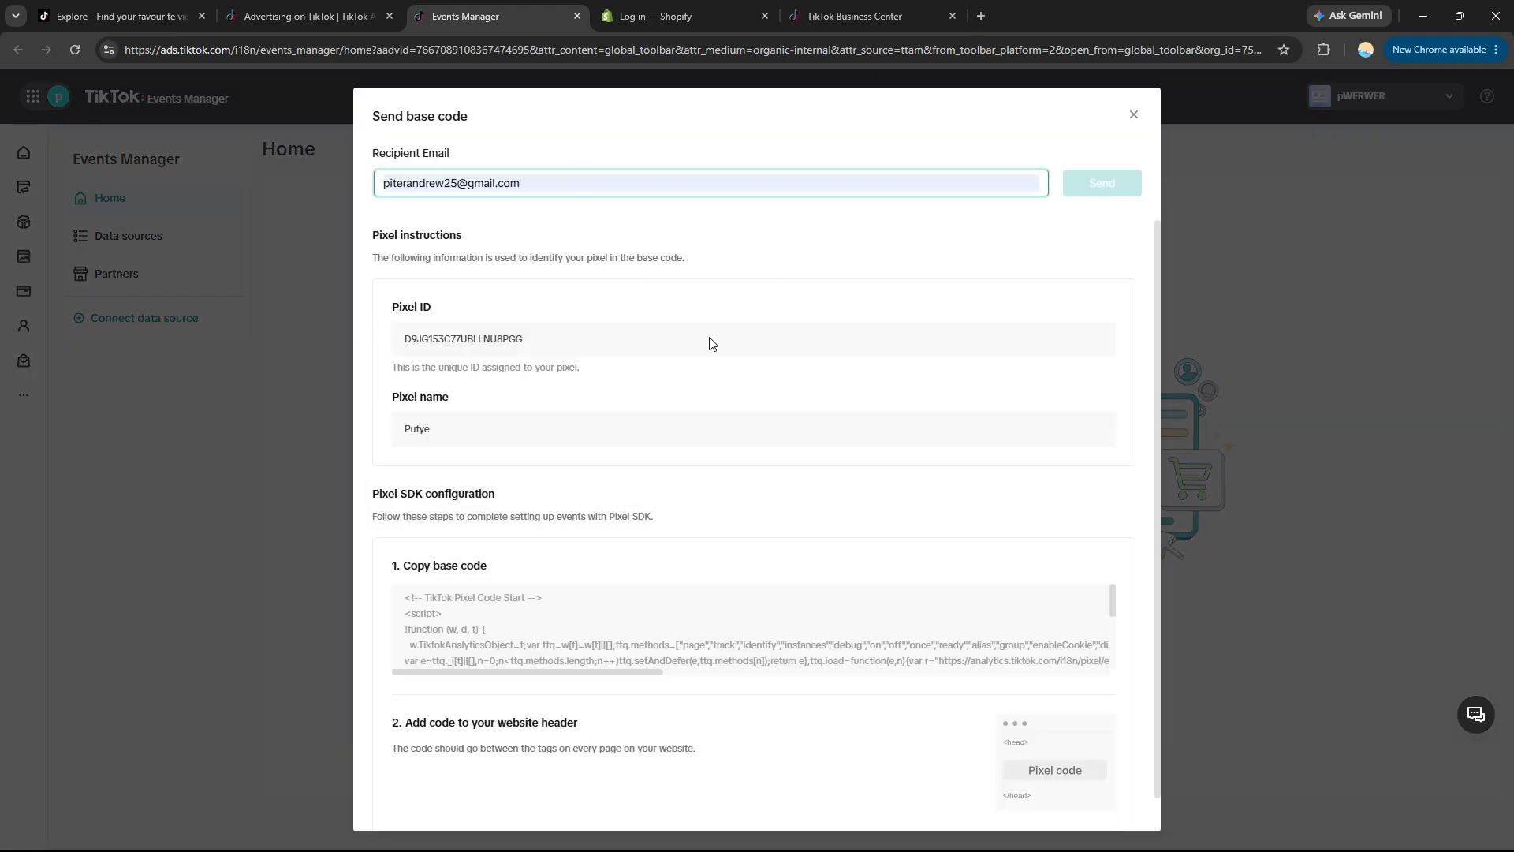
pyautogui.click(1102, 182)
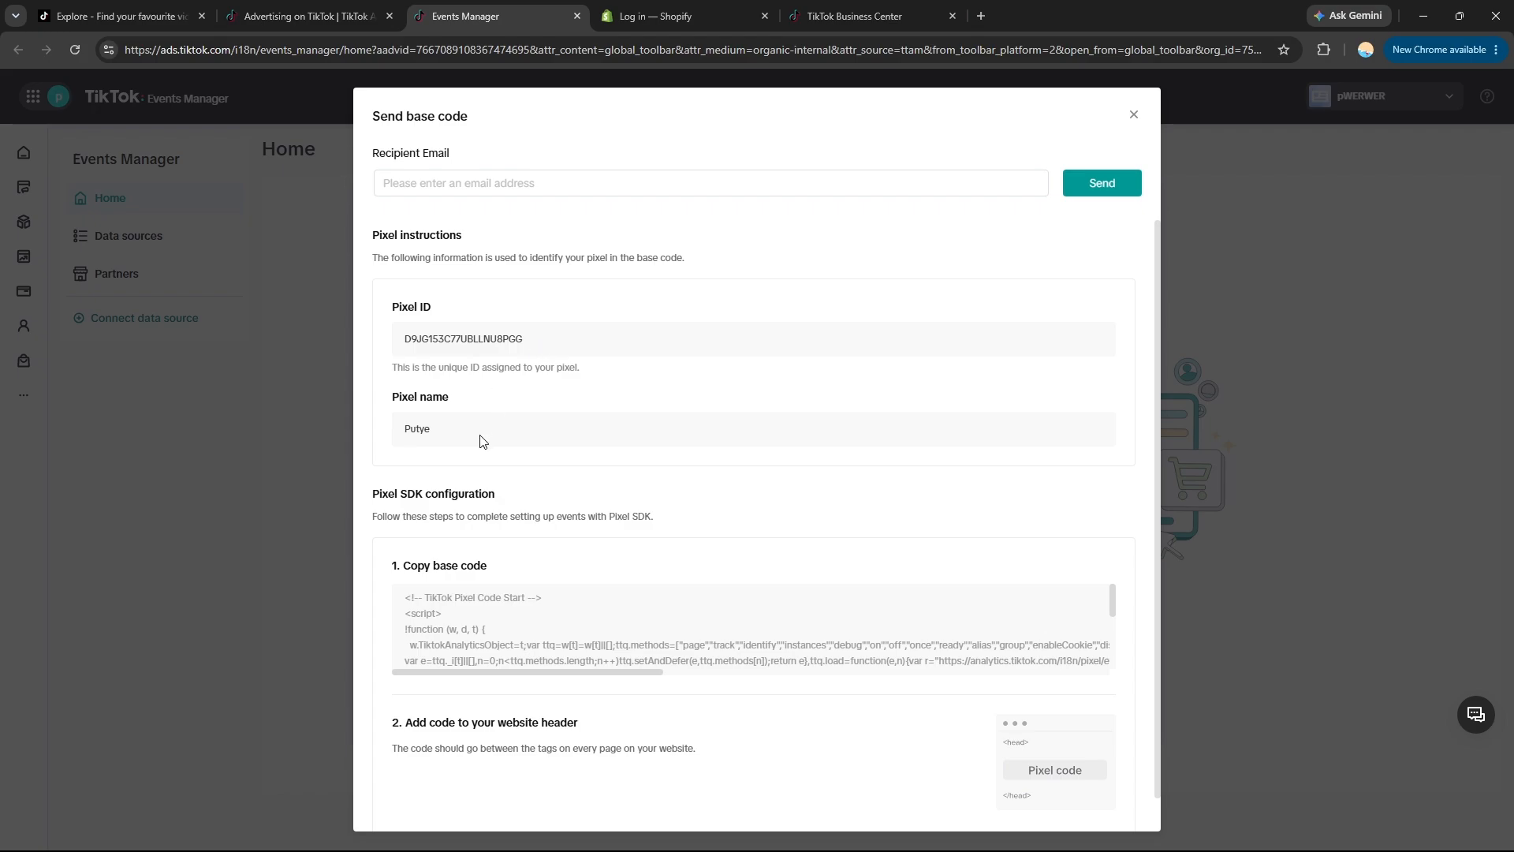
# Step: Open Gmail in a new browser tab and highlight the TikTok Pixel Basic Code in the received email
pyautogui.scroll(-1, 485, 516)
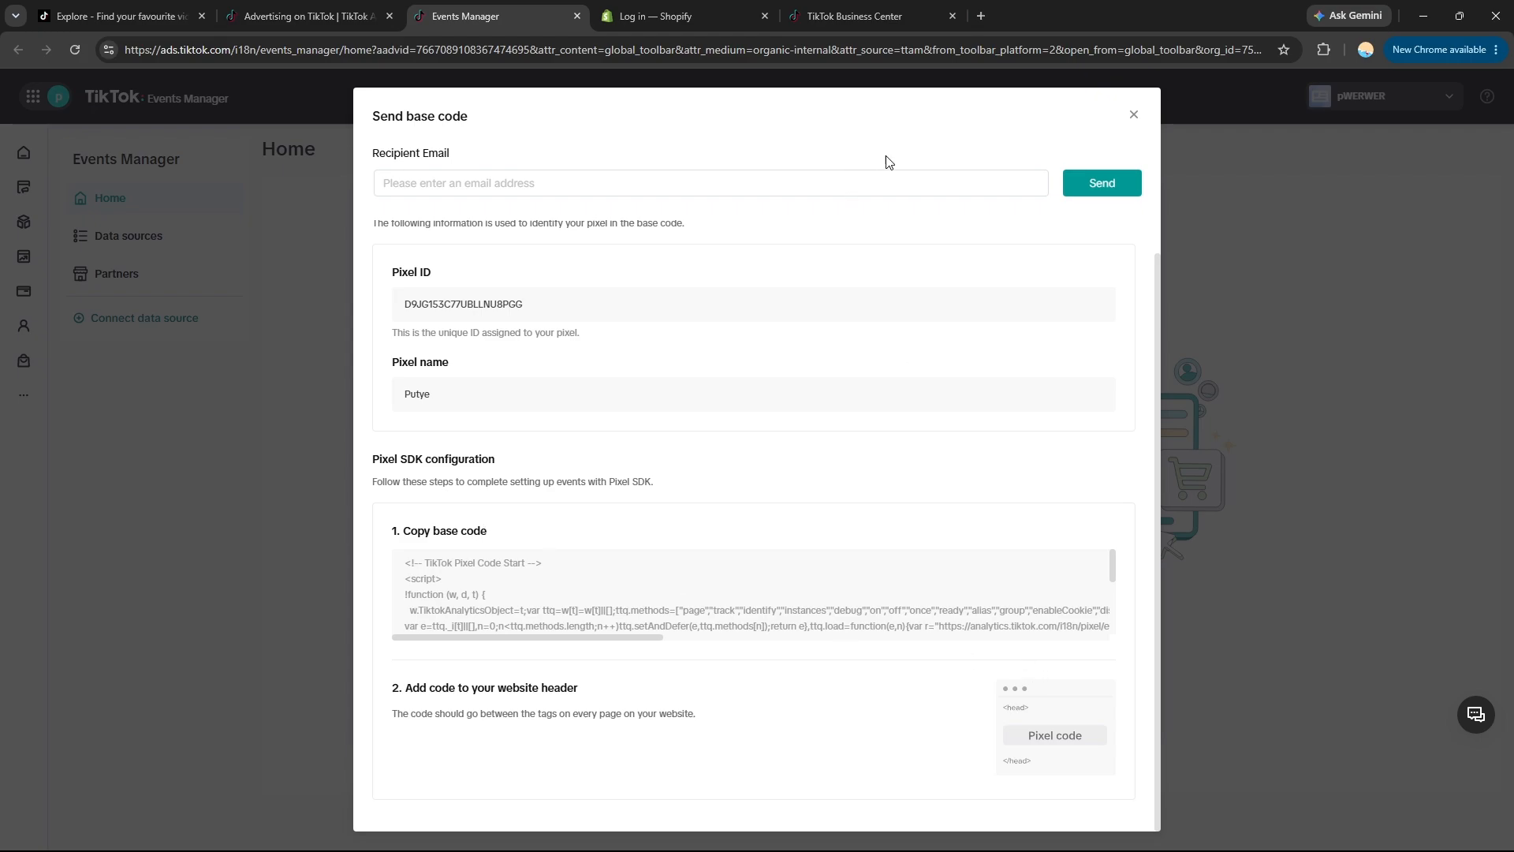
pyautogui.click(983, 17)
pyautogui.write('gmail')
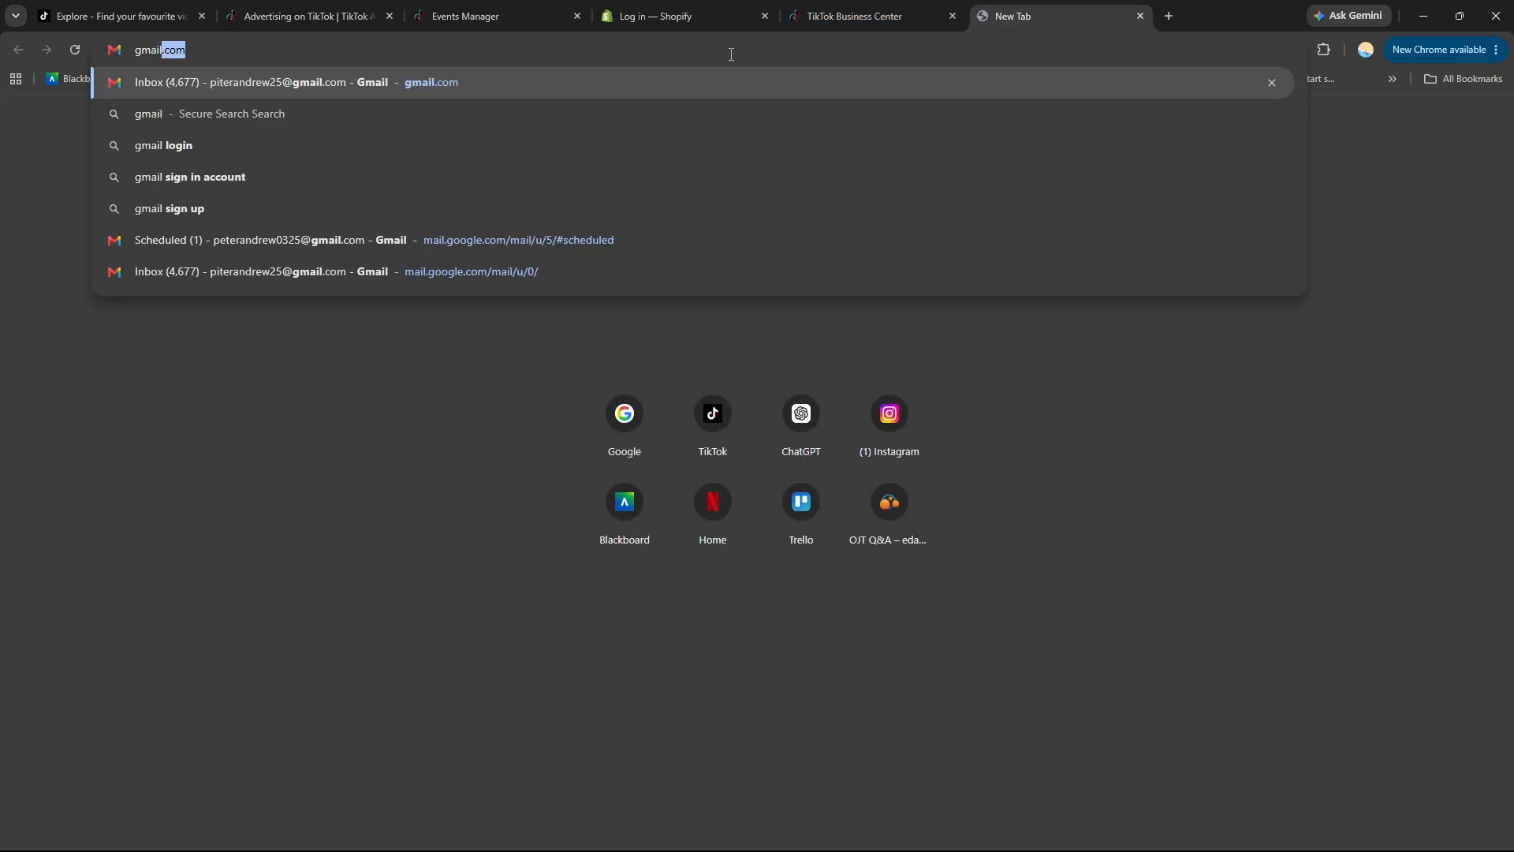
pyautogui.press('Return')
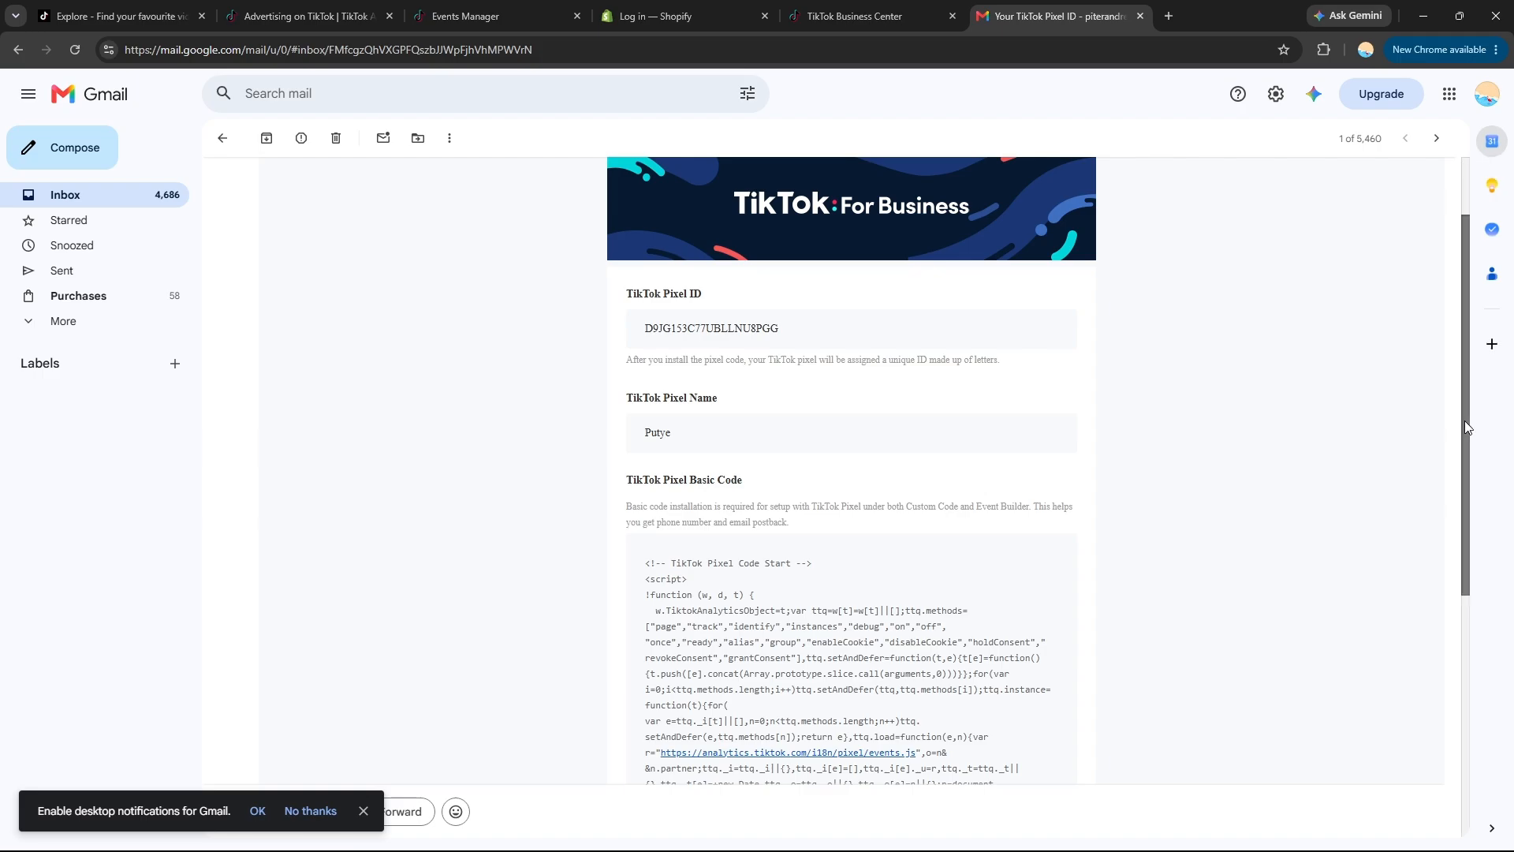
pyautogui.moveTo(1465, 422); pyautogui.dragTo(1456, 555)
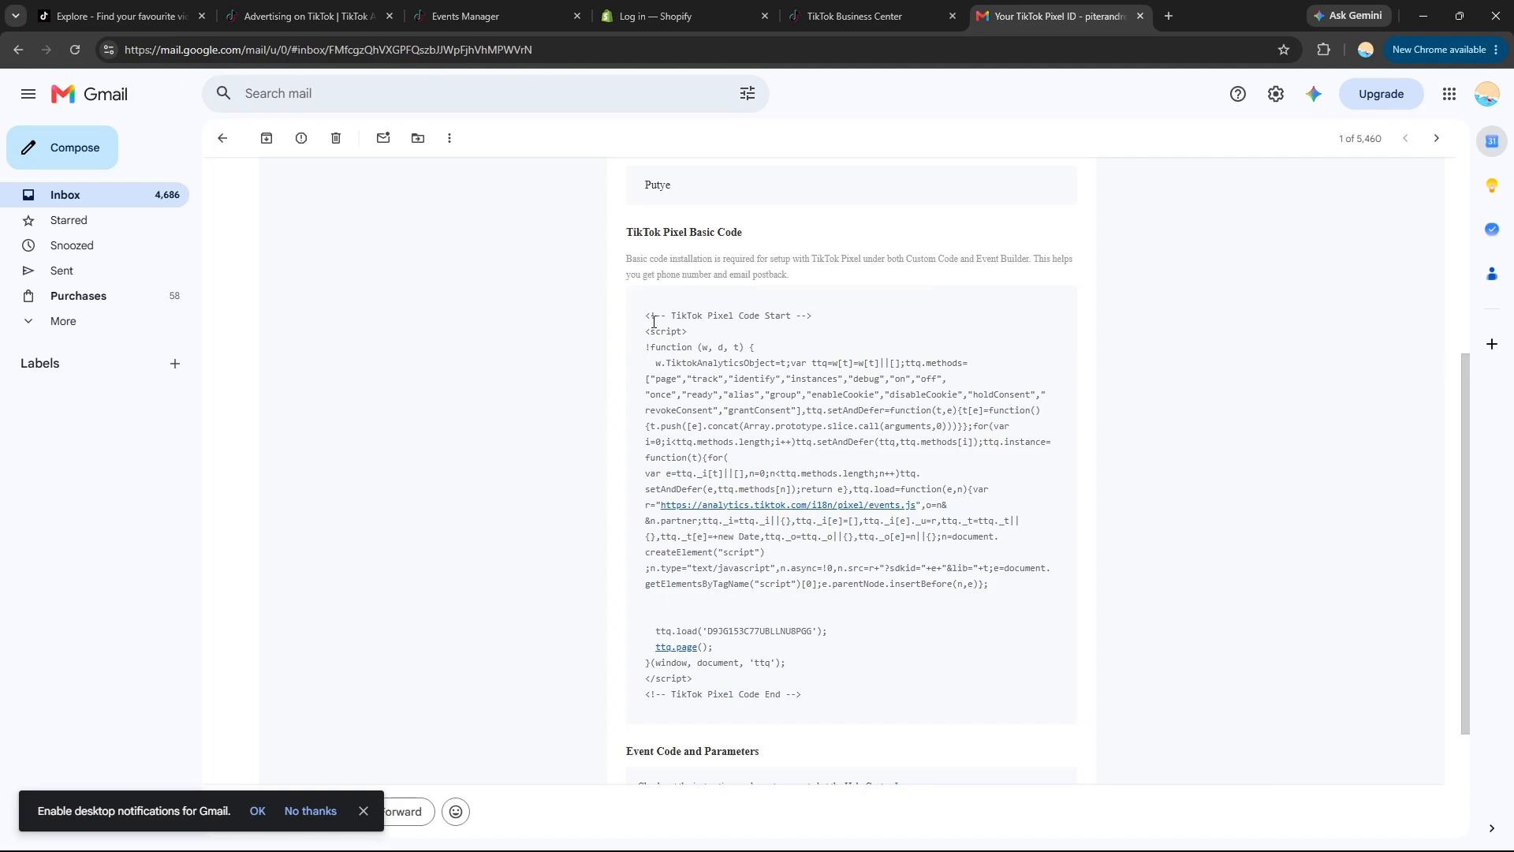
pyautogui.moveTo(645, 314); pyautogui.dragTo(744, 442)
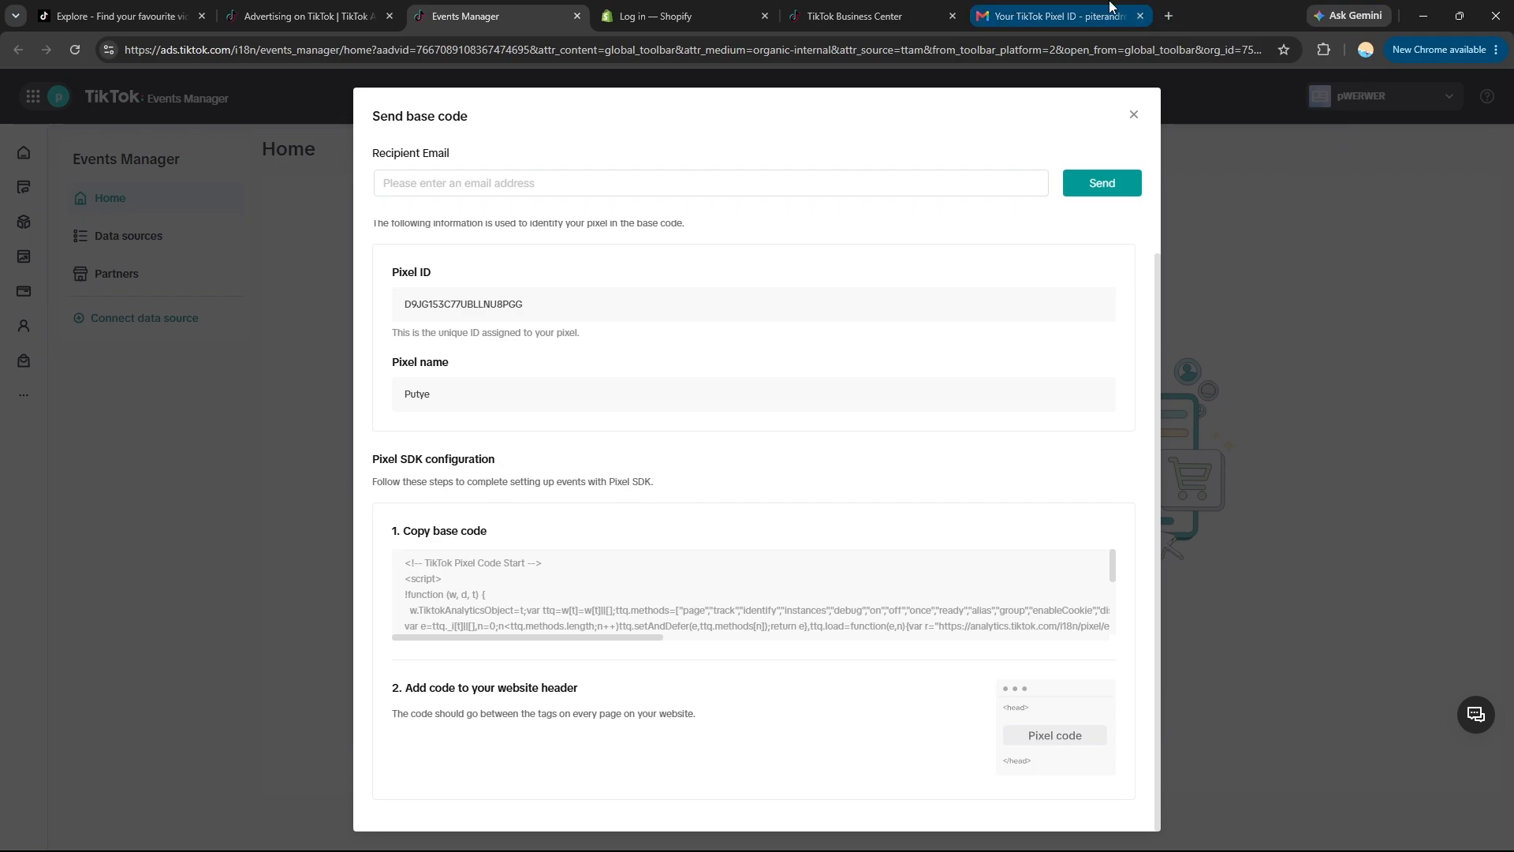
# Step: Check the Shopify login page, then return to Events Manager and select the entire pixel base code
pyautogui.click(751, 6)
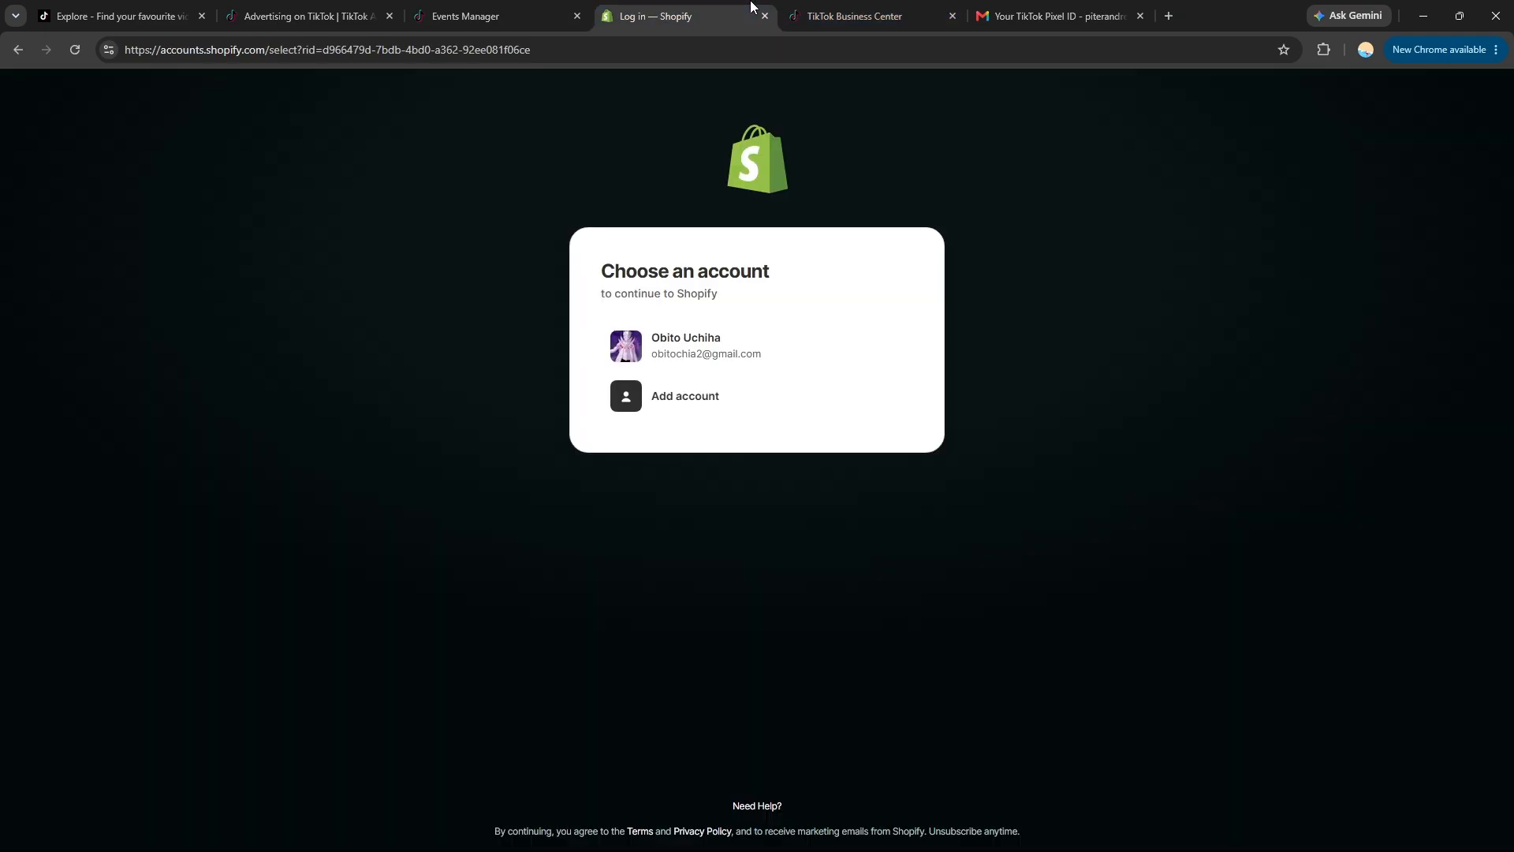
pyautogui.click(552, 12)
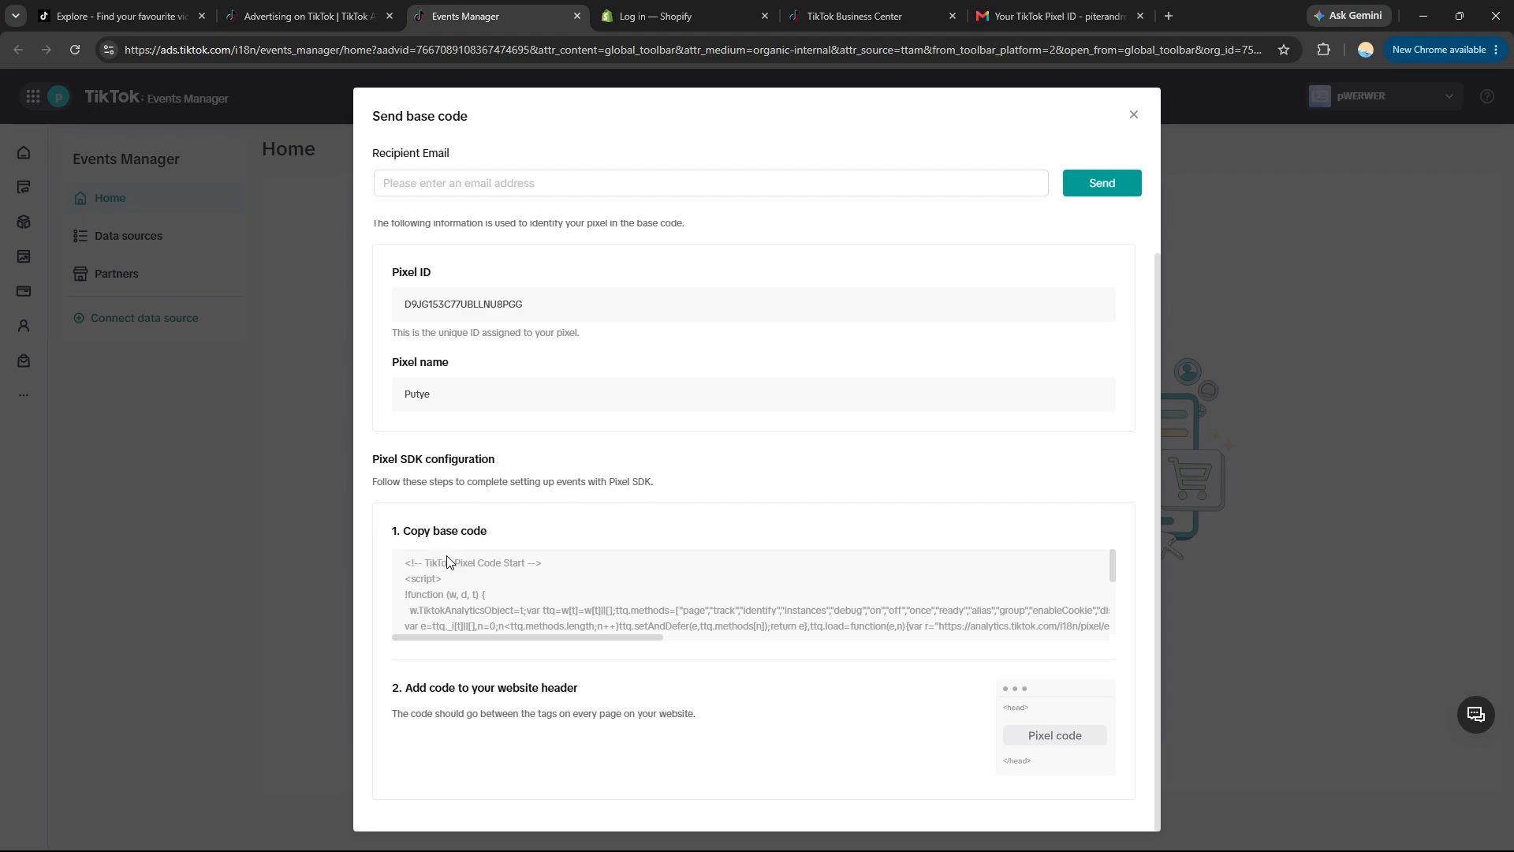
pyautogui.moveTo(412, 563); pyautogui.dragTo(647, 640)
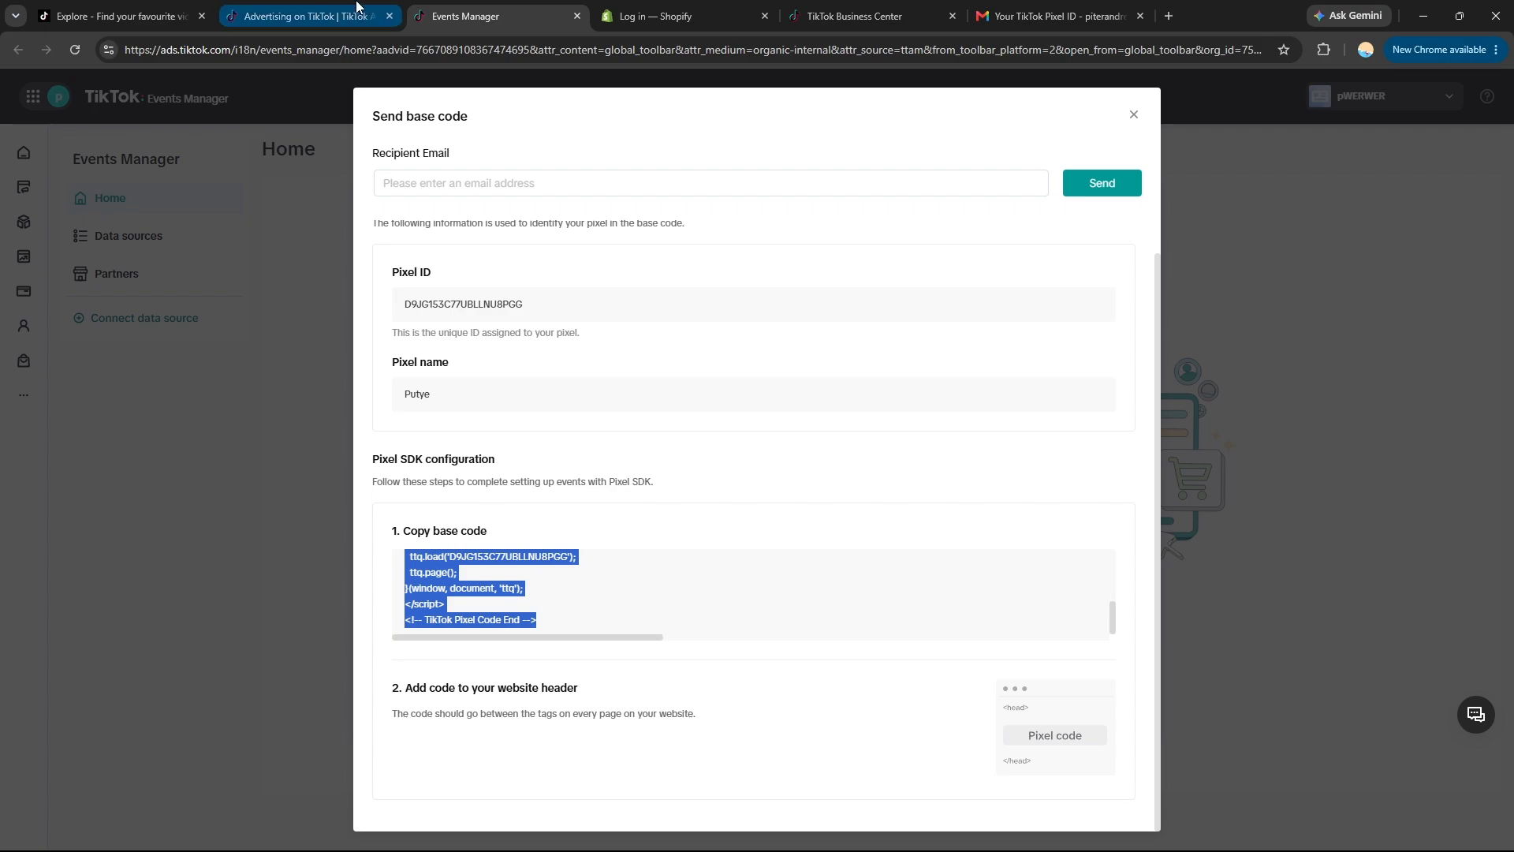
# Step: Close the base code email form and enable Automatic Advanced Matching (AAM) in the pixel's Manage configurations stage
pyautogui.click(1133, 114)
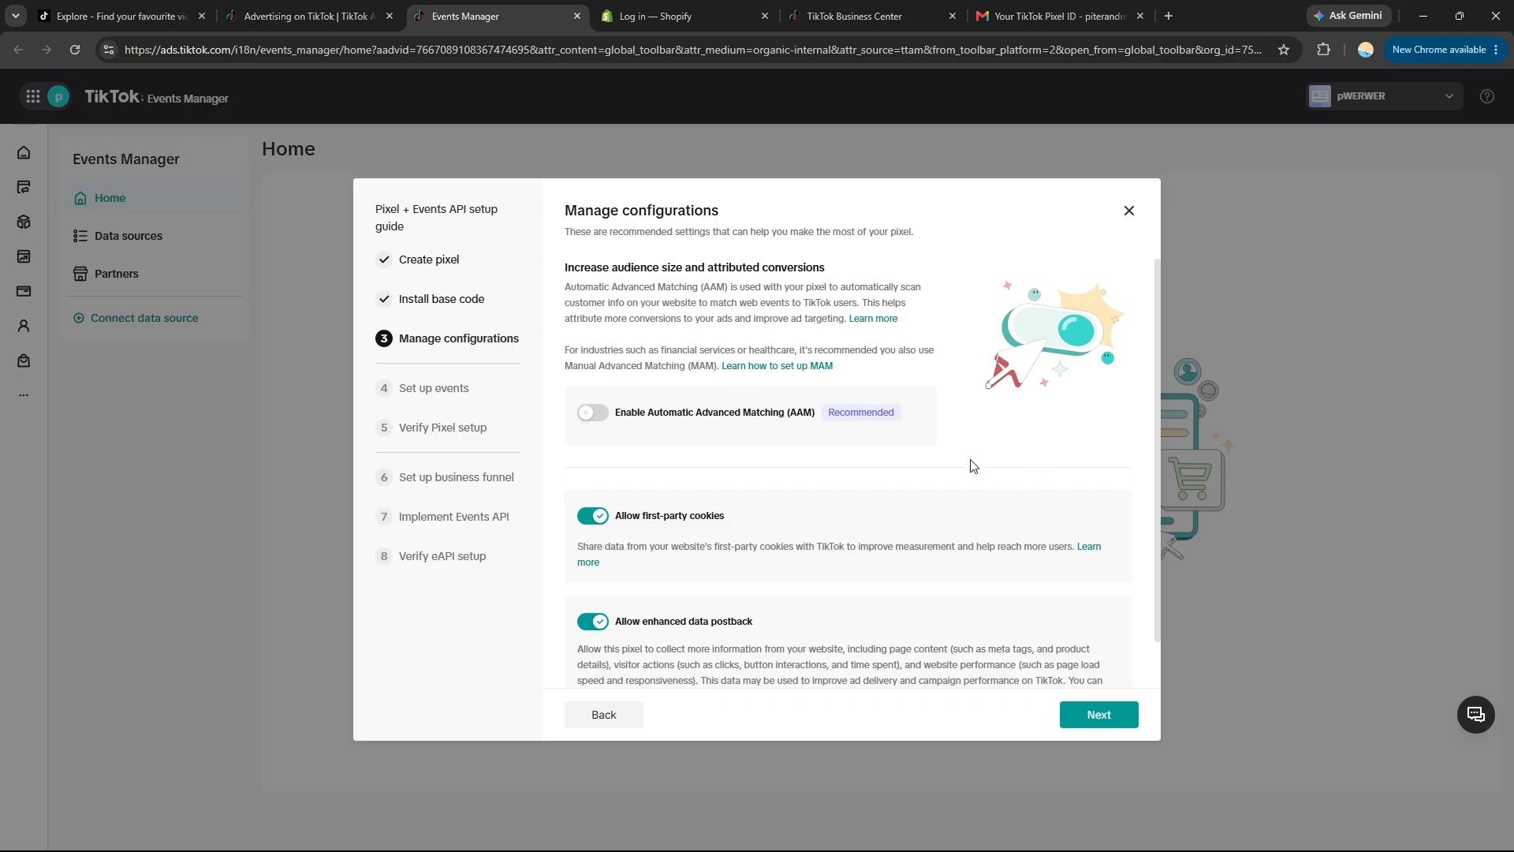
pyautogui.click(600, 416)
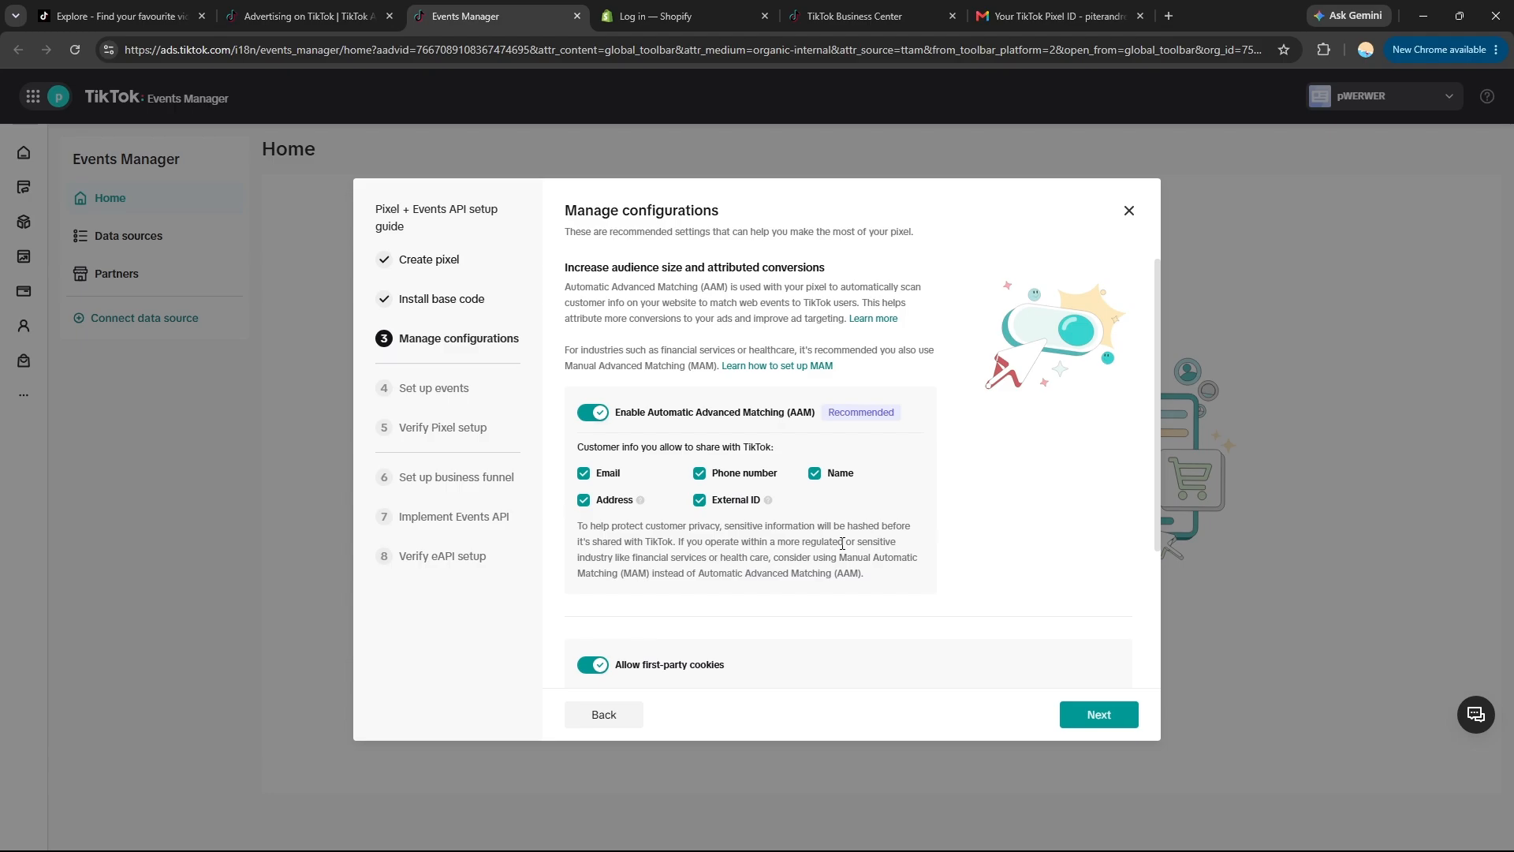
pyautogui.scroll(-1, 843, 544)
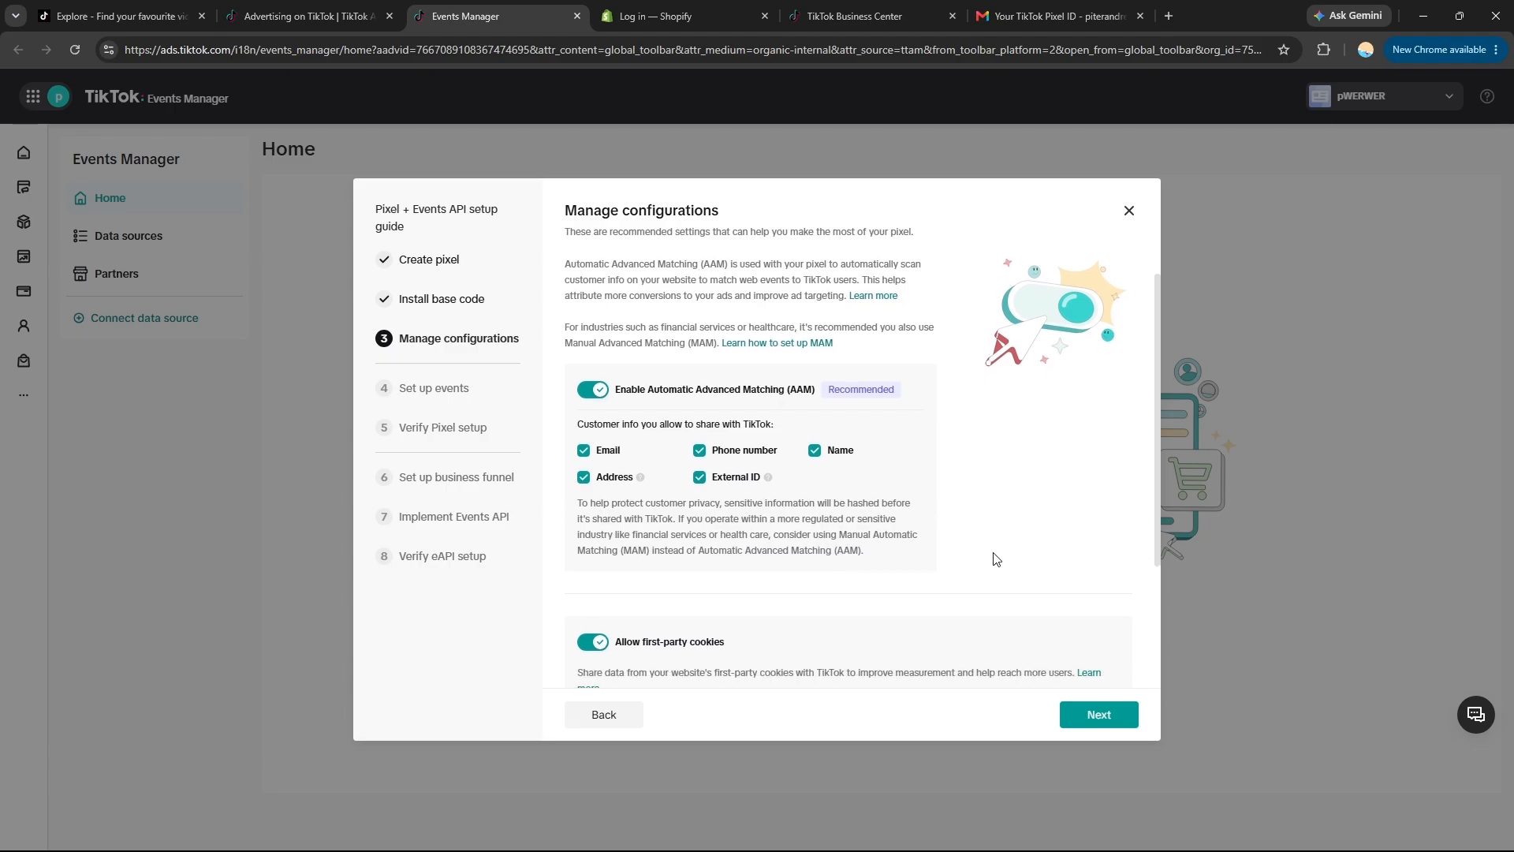
pyautogui.tripleClick(999, 489)
pyautogui.scroll(-1, 1025, 522)
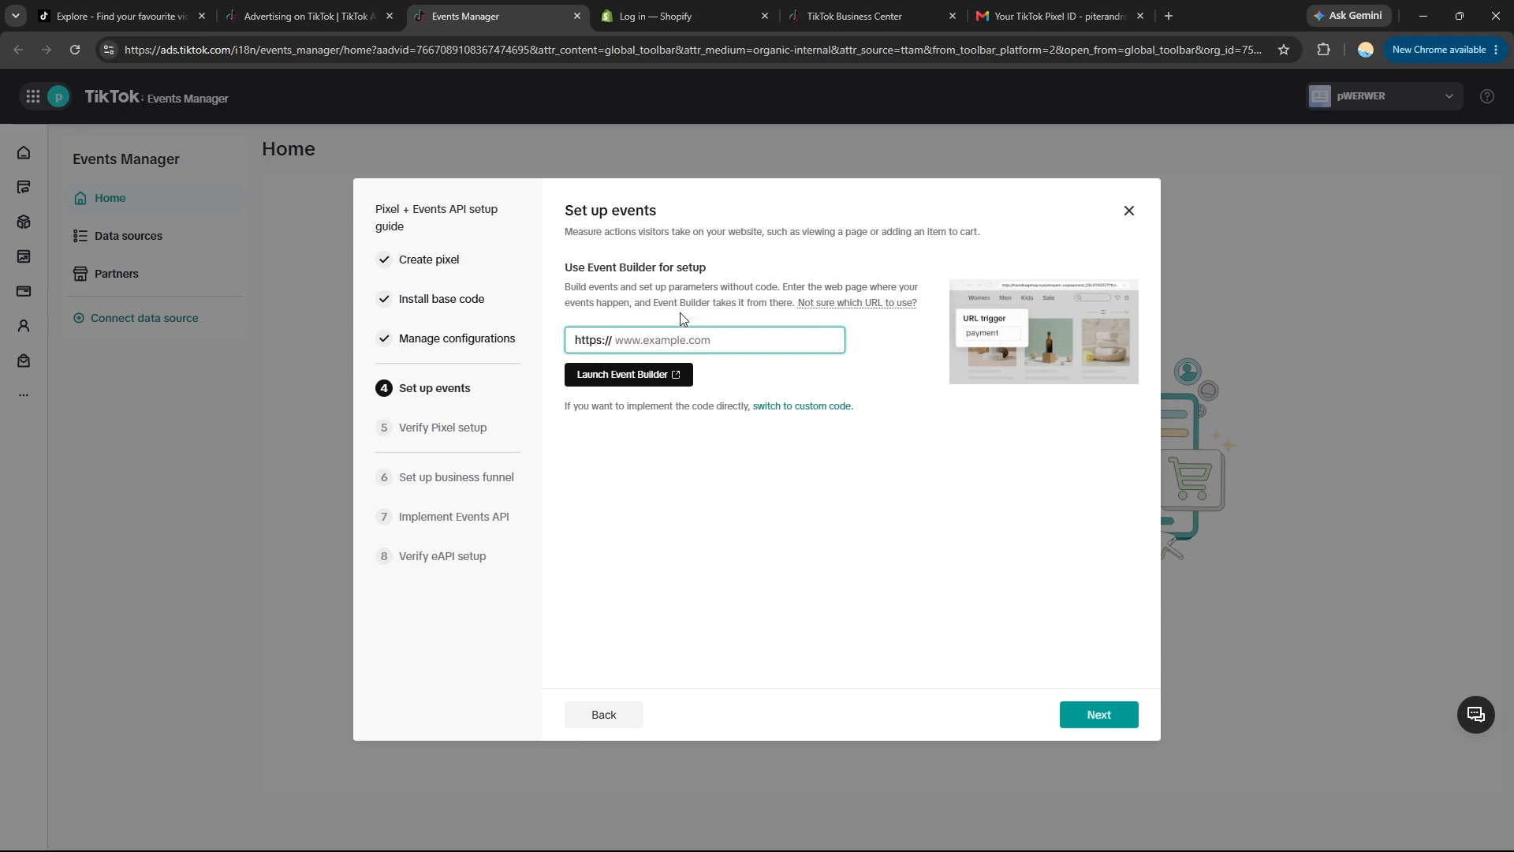
# Step: Continue through event setup and pixel verification to the business funnel stage, leaving the Event Builder URL blank
pyautogui.click(710, 344)
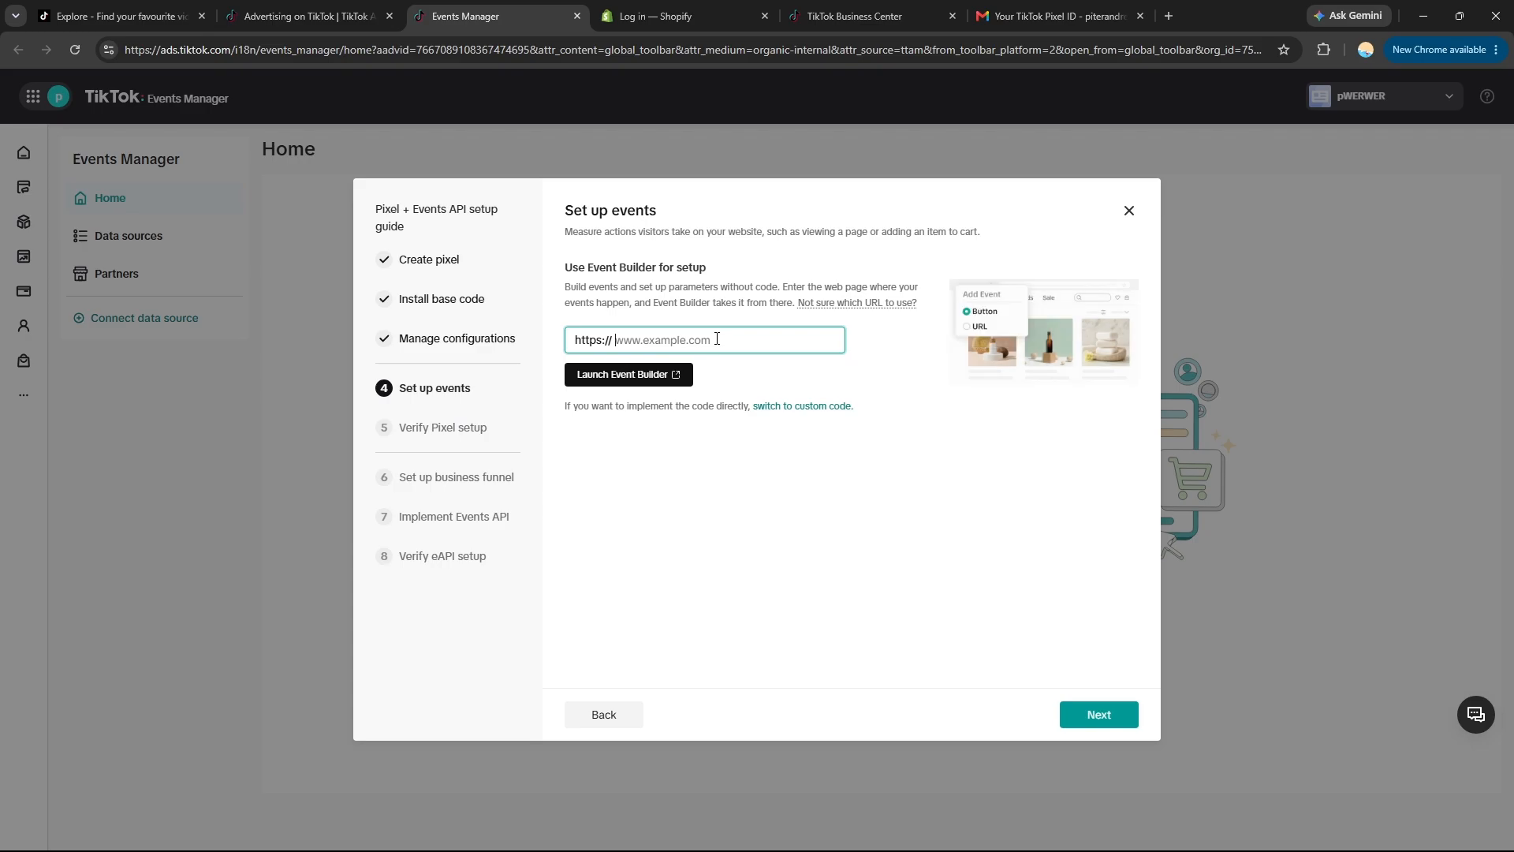
pyautogui.click(1096, 714)
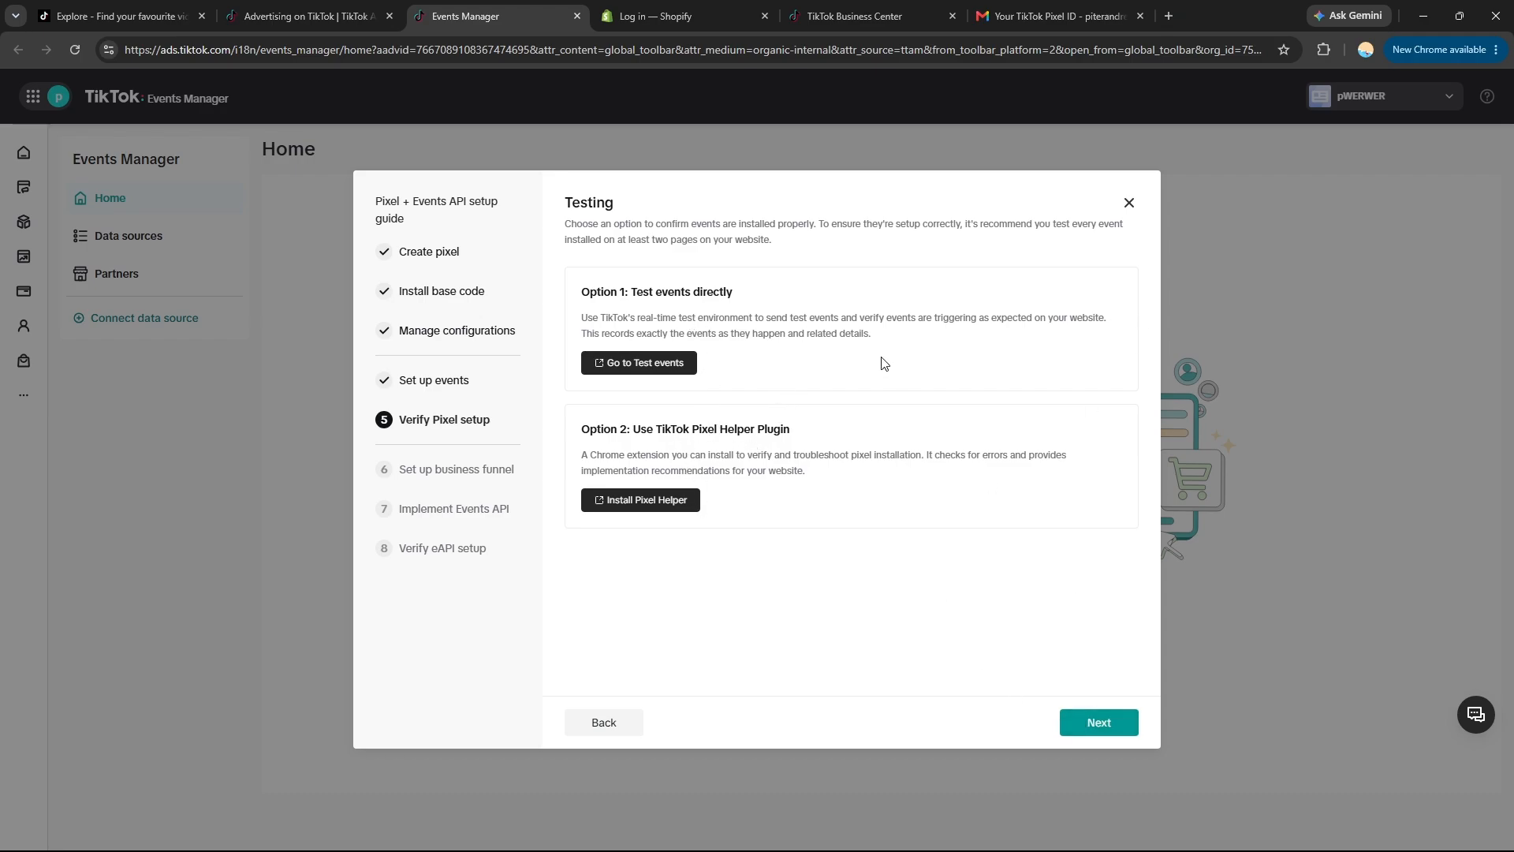
pyautogui.click(1105, 725)
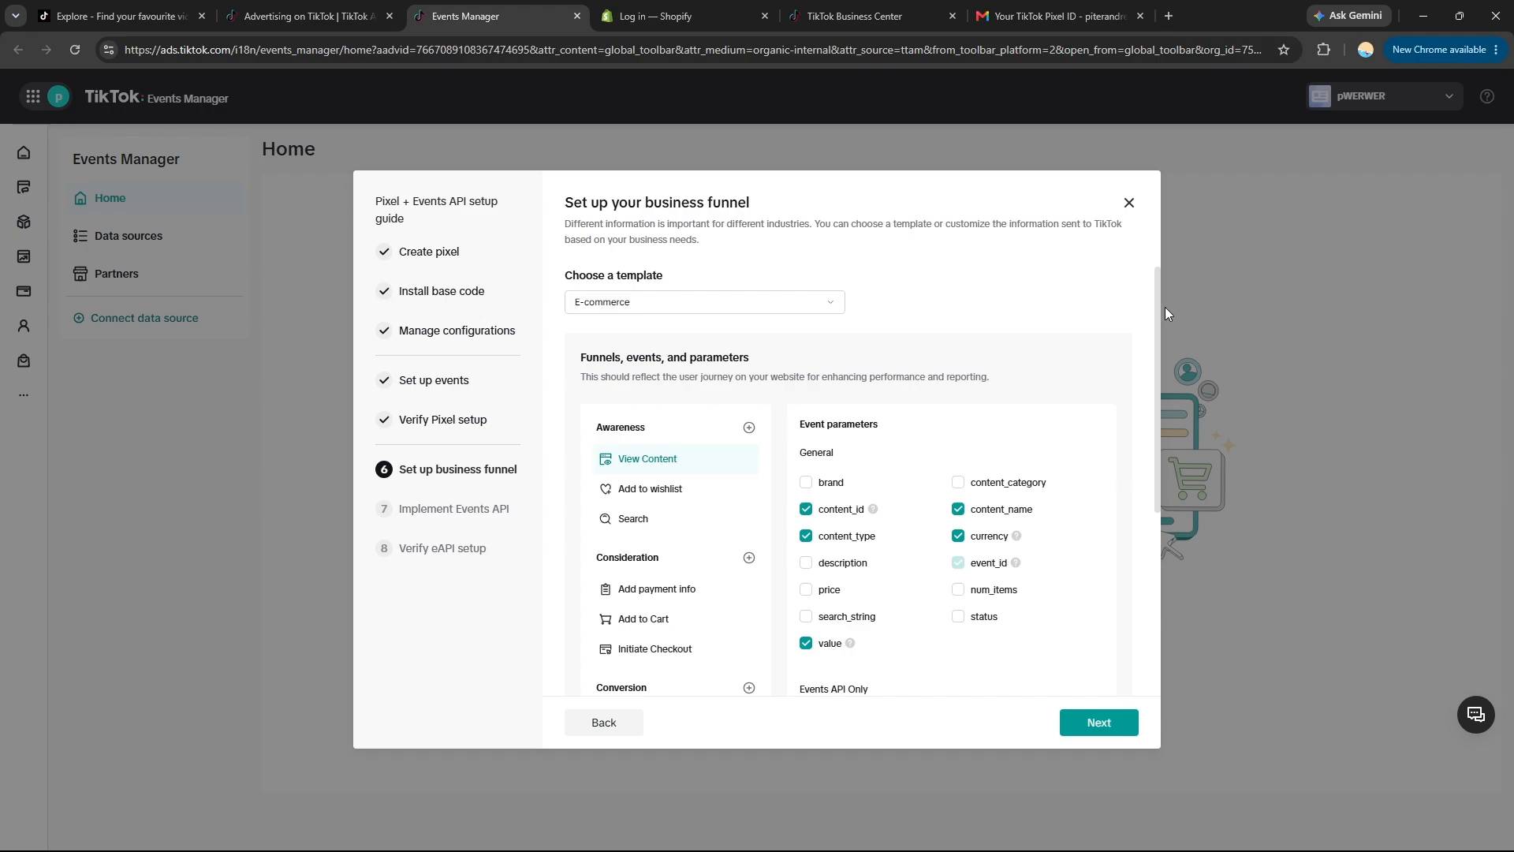
# Step: Choose the E-commerce template for the business funnel, keep its default event parameters and continue to Implement Events API
pyautogui.click(742, 306)
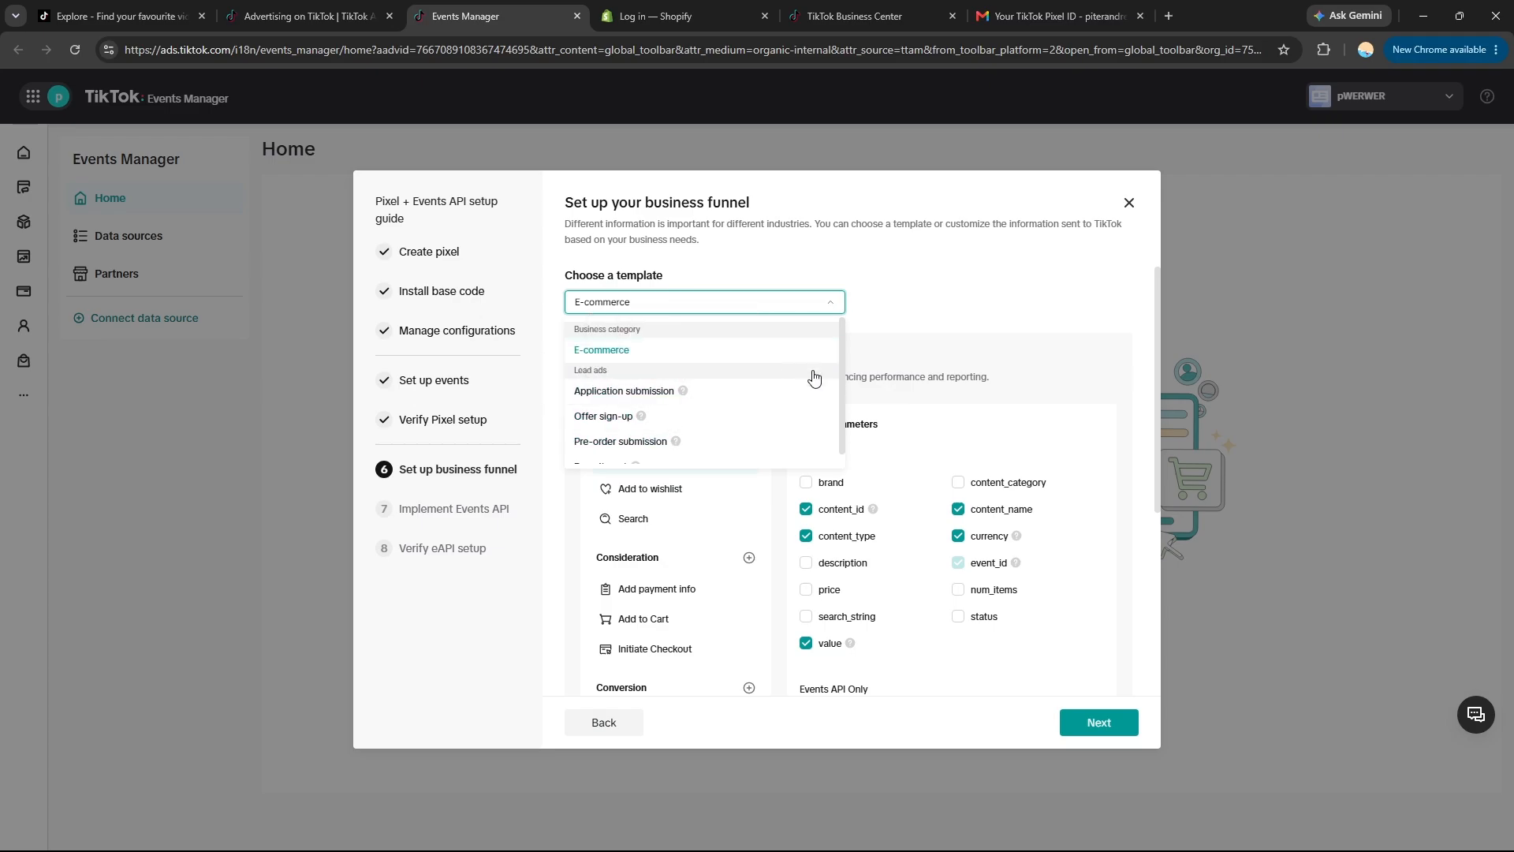
pyautogui.scroll(-1, 837, 410)
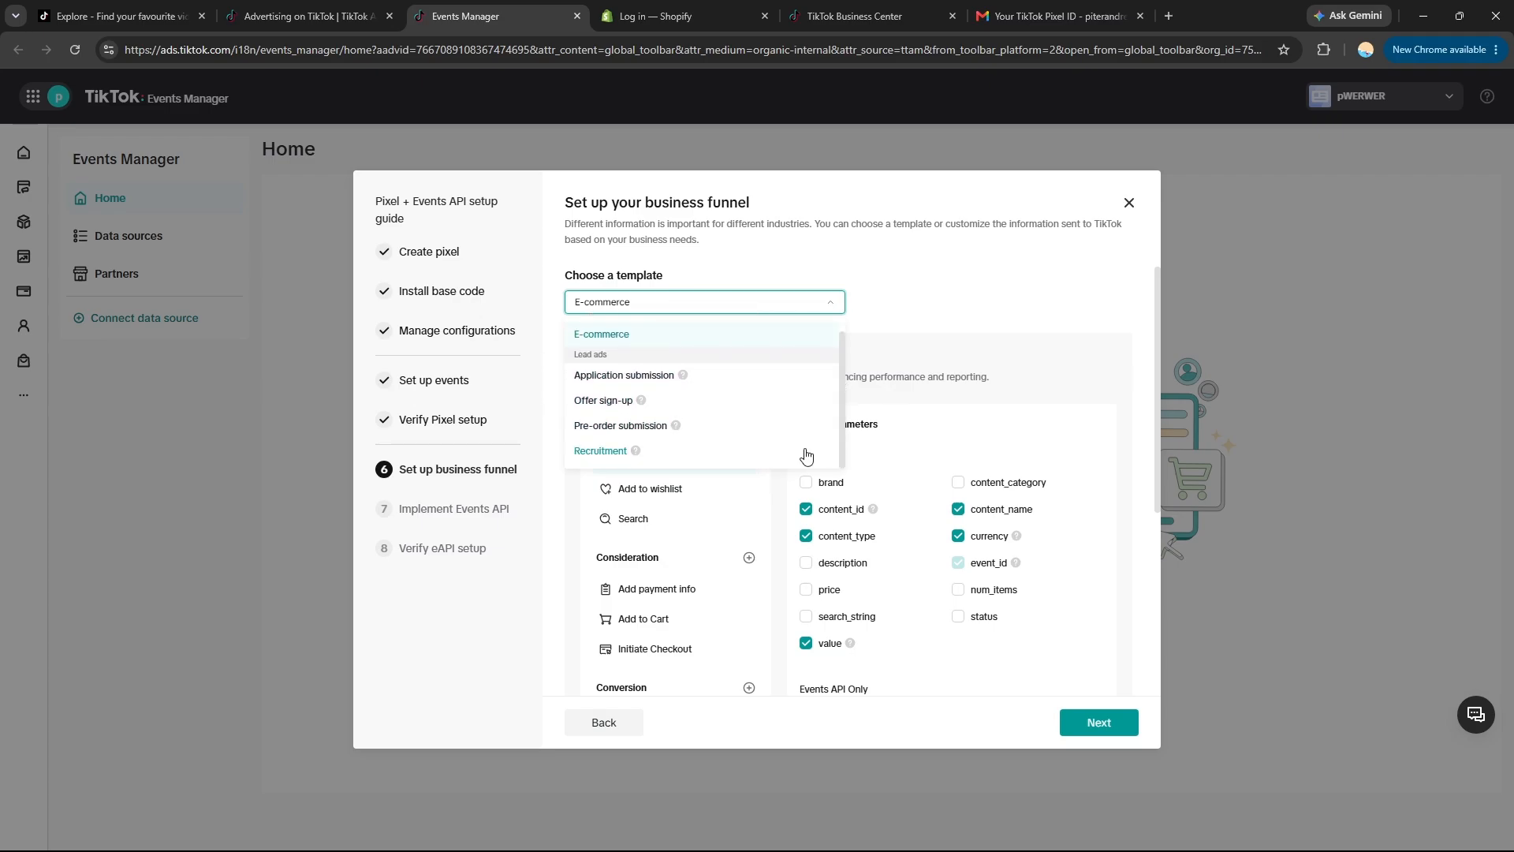
pyautogui.scroll(1, 838, 394)
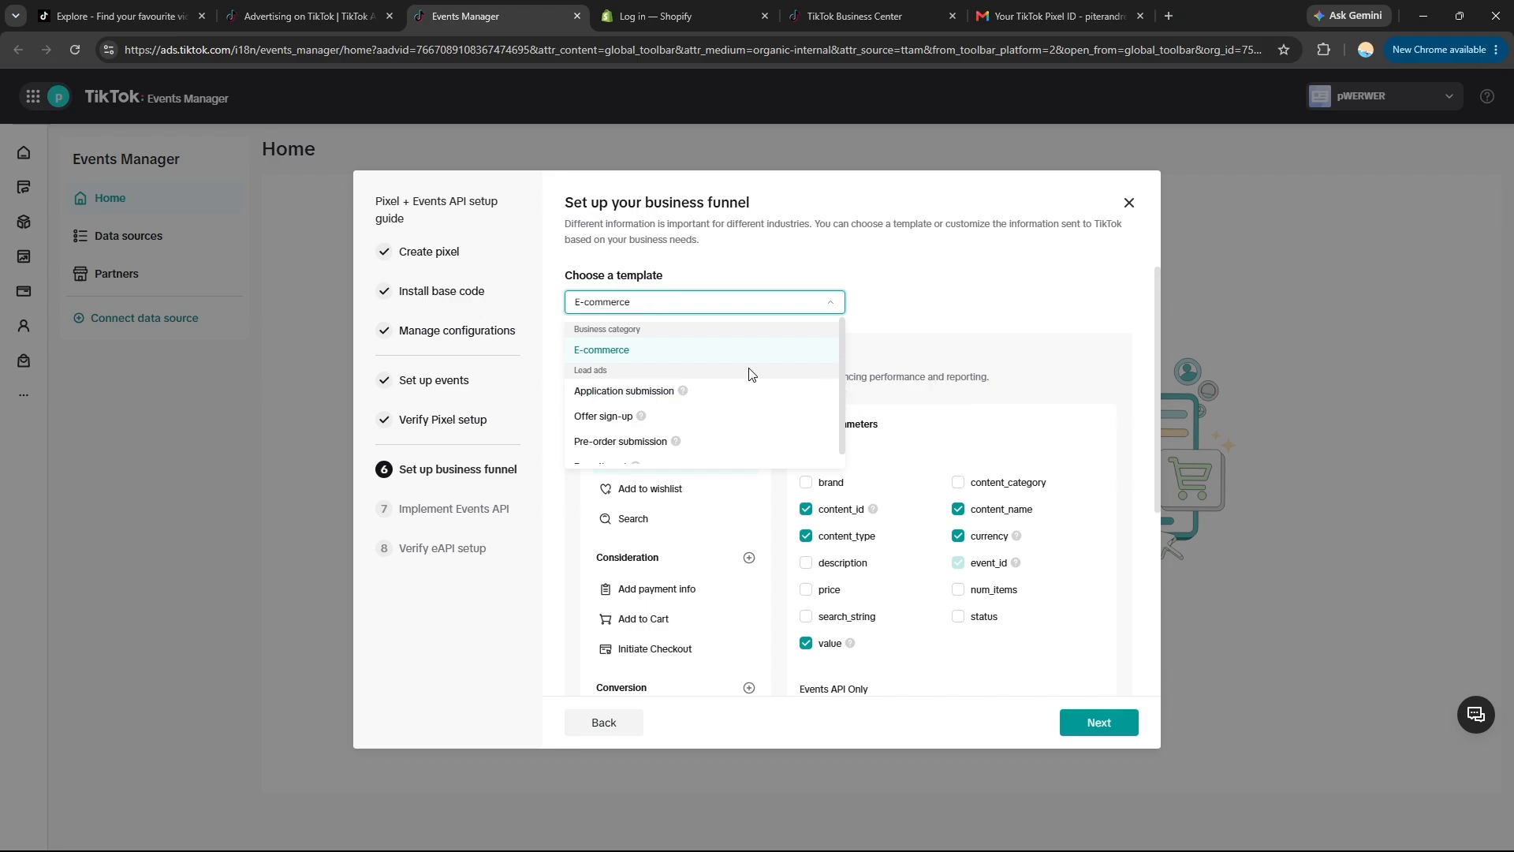
pyautogui.click(692, 351)
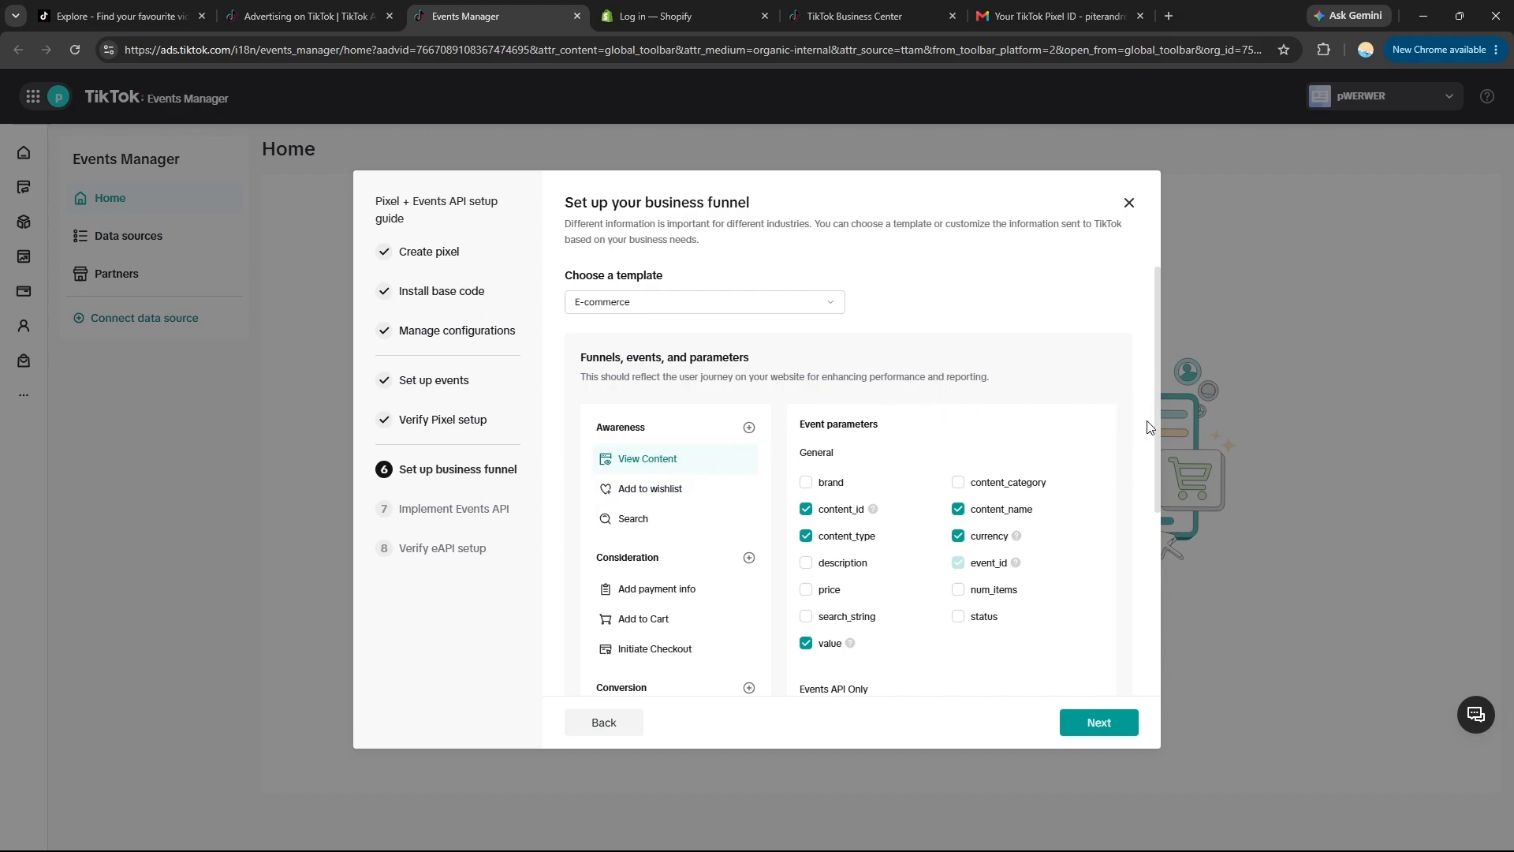
pyautogui.moveTo(1157, 415); pyautogui.dragTo(1150, 555)
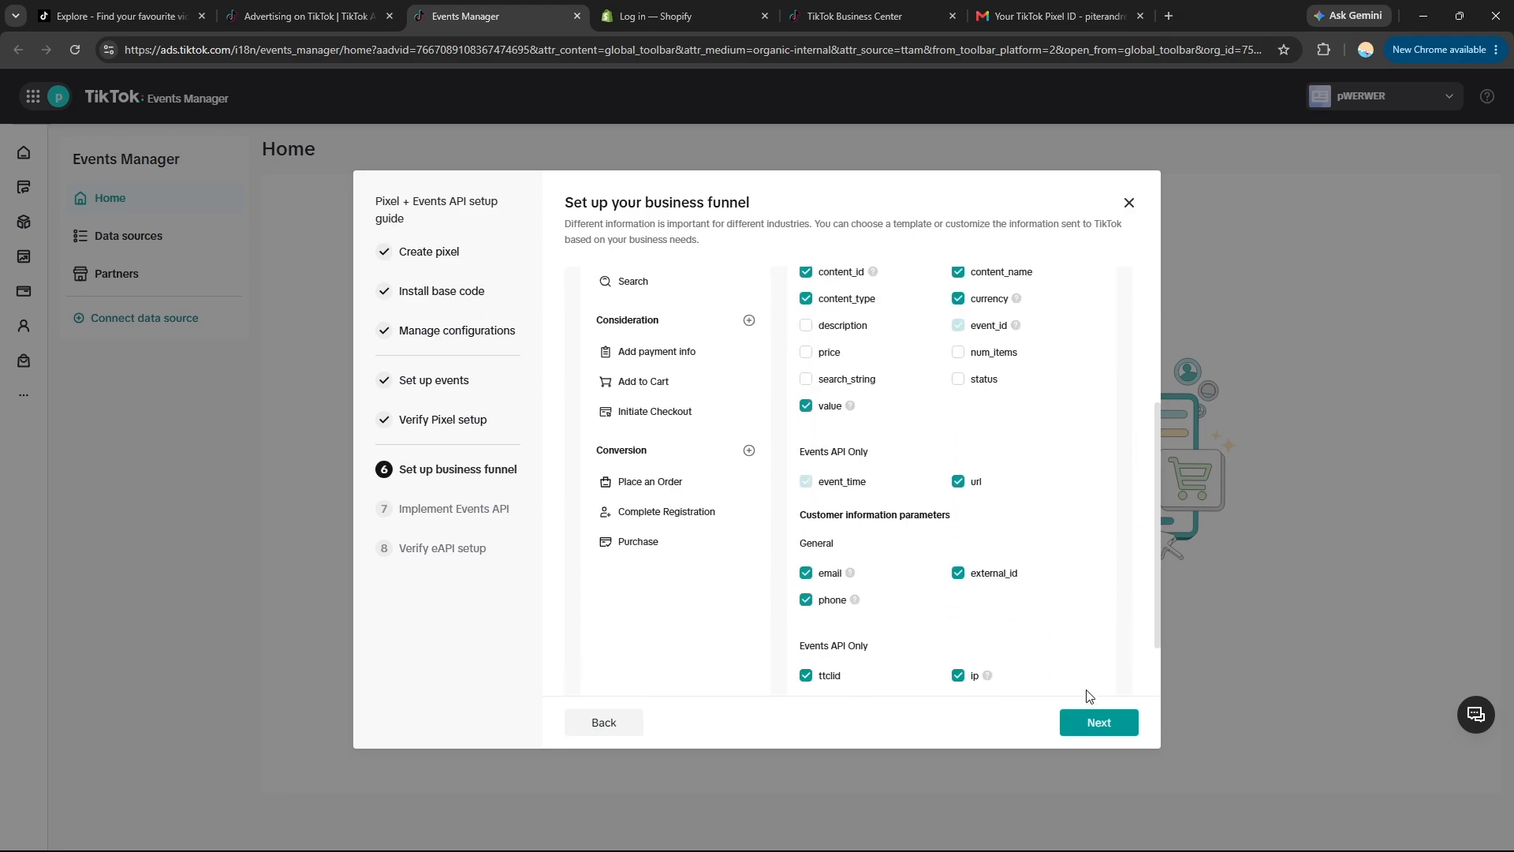
pyautogui.click(1096, 720)
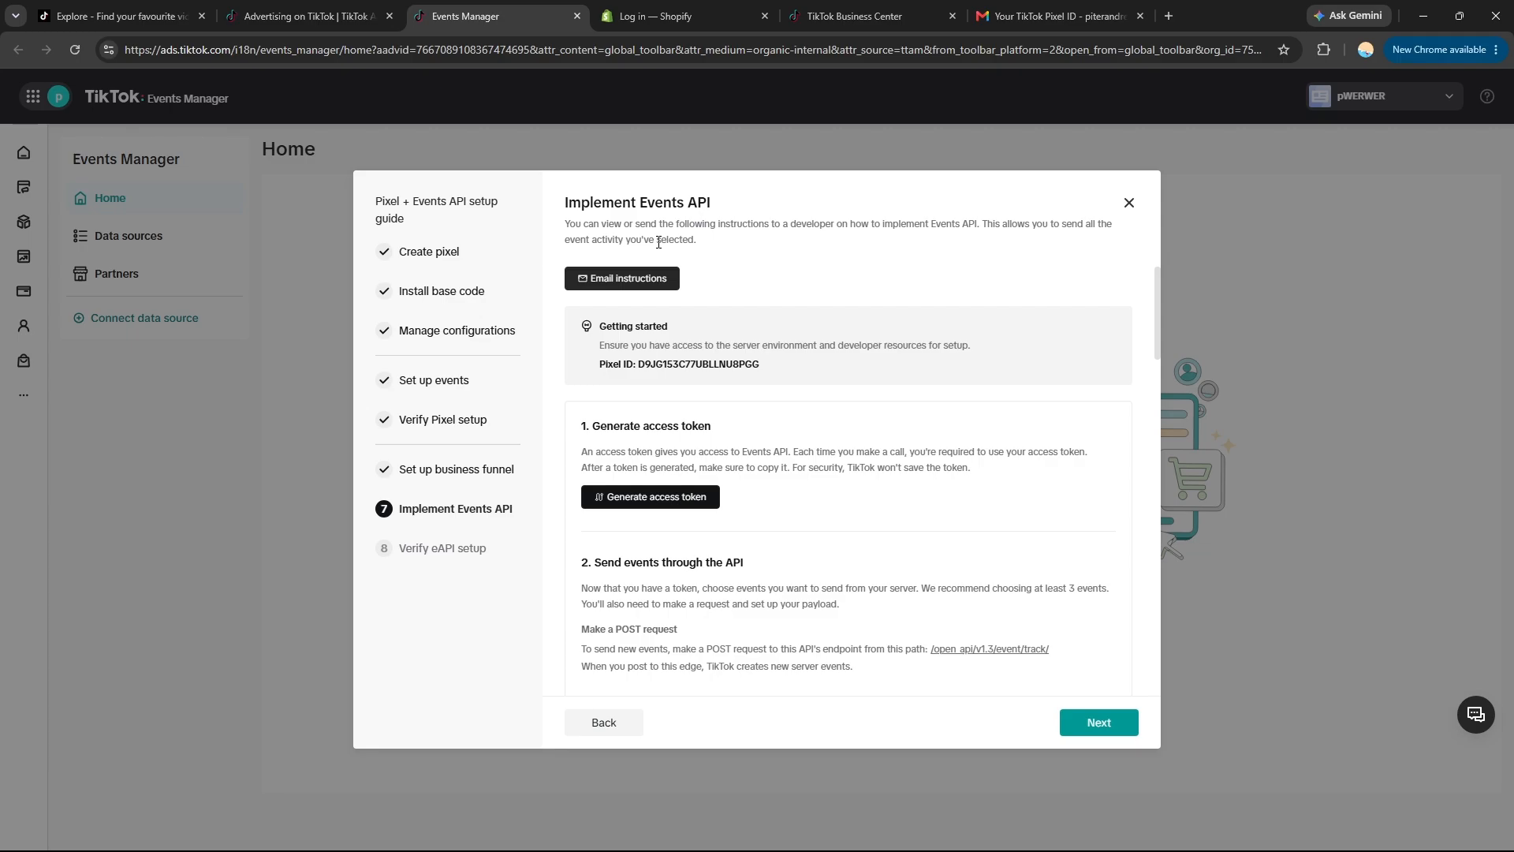
# Step: Generate the Events API access token, read through the implementation instructions and continue to the Verify eAPI setup stage
pyautogui.click(680, 497)
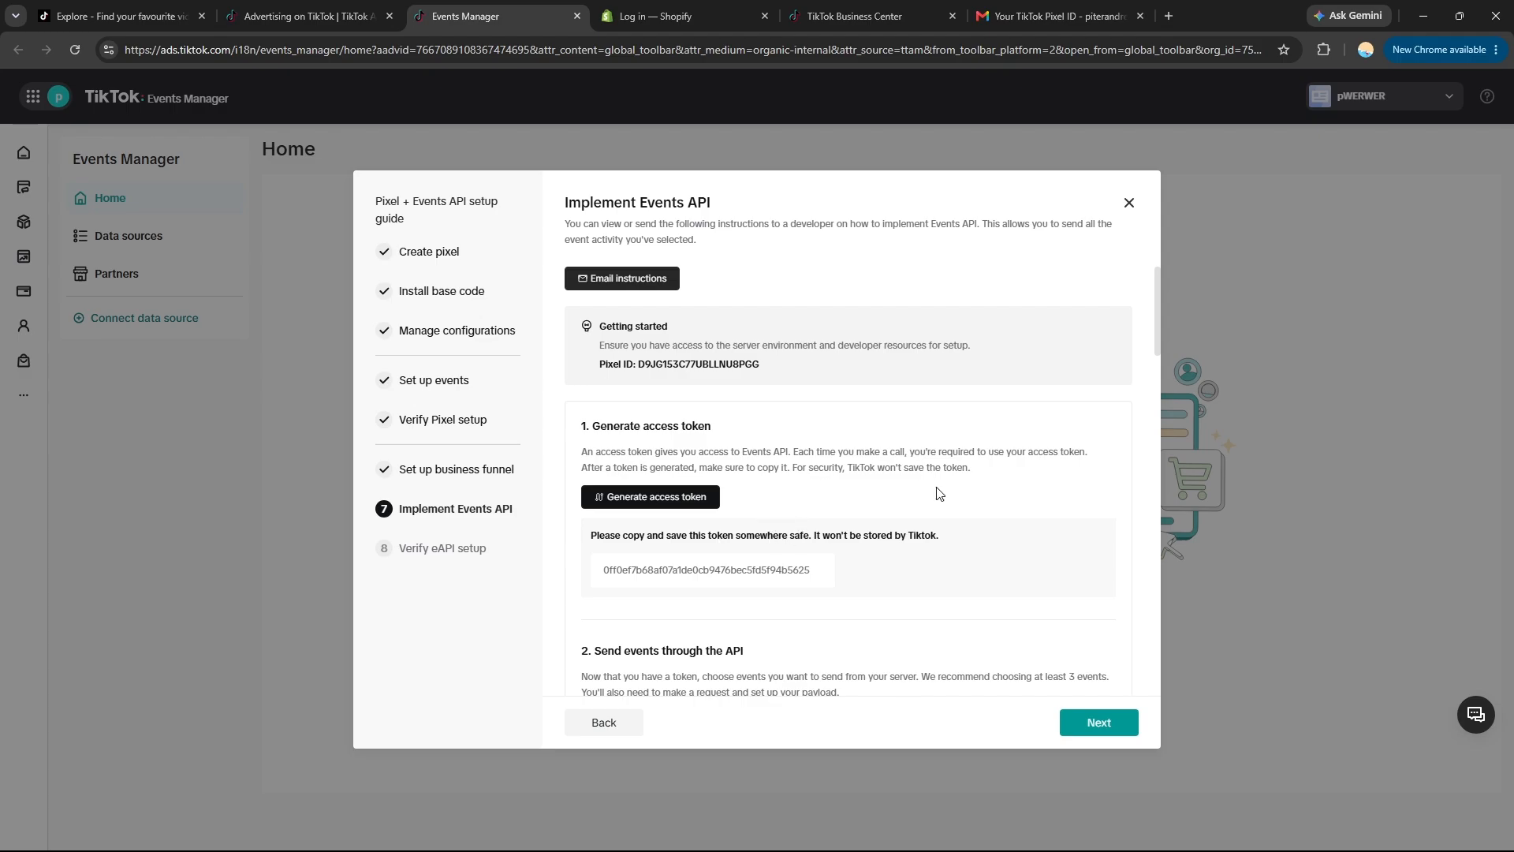
pyautogui.moveTo(756, 585)
pyautogui.moveTo(1154, 349); pyautogui.dragTo(1166, 377)
pyautogui.scroll(-3, 796, 471)
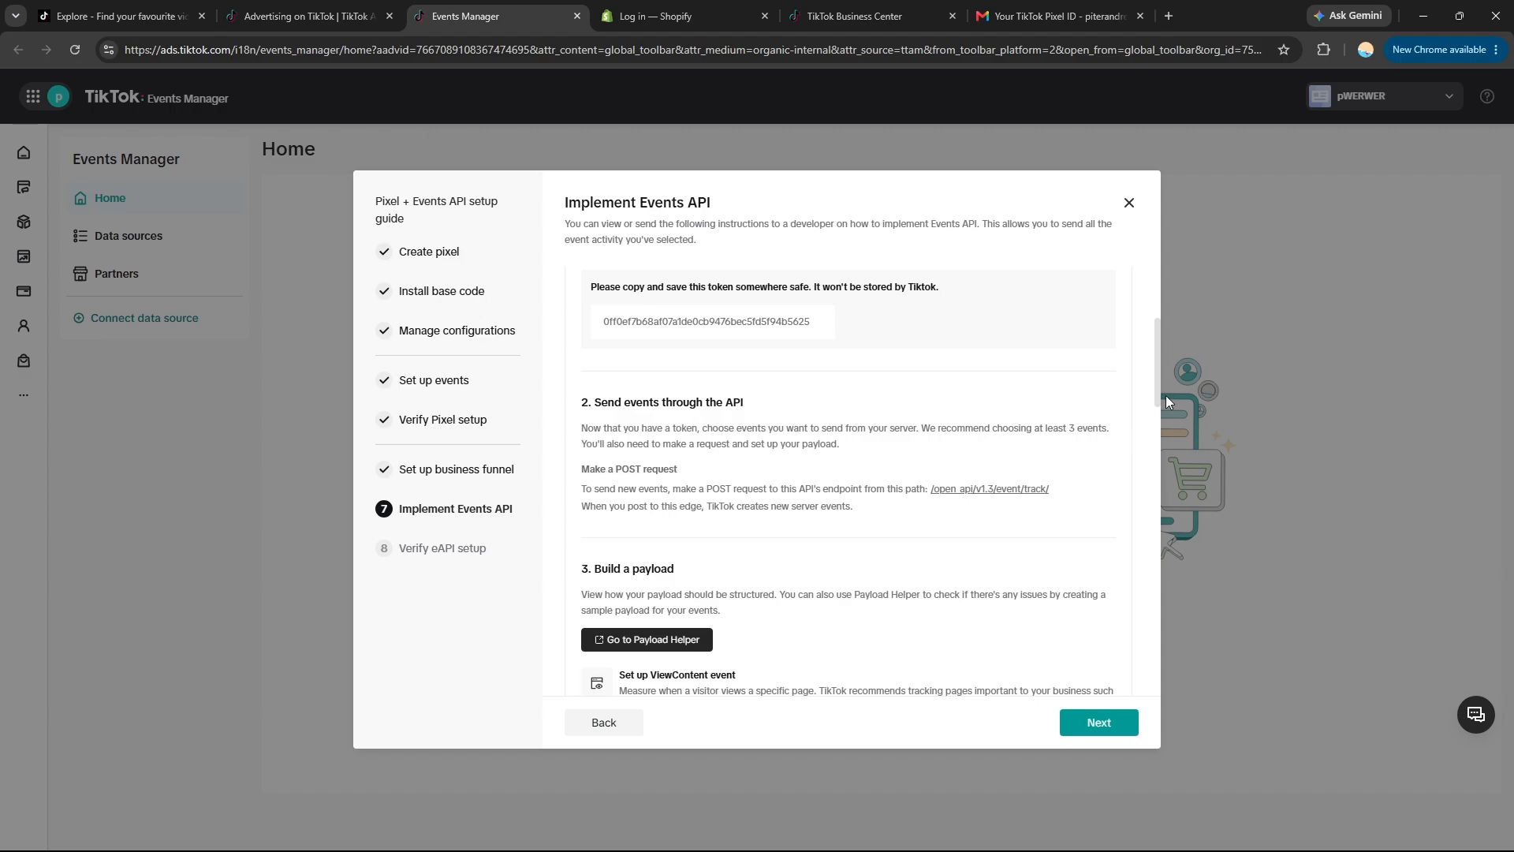
pyautogui.moveTo(1159, 393); pyautogui.dragTo(1150, 702)
pyautogui.click(1111, 724)
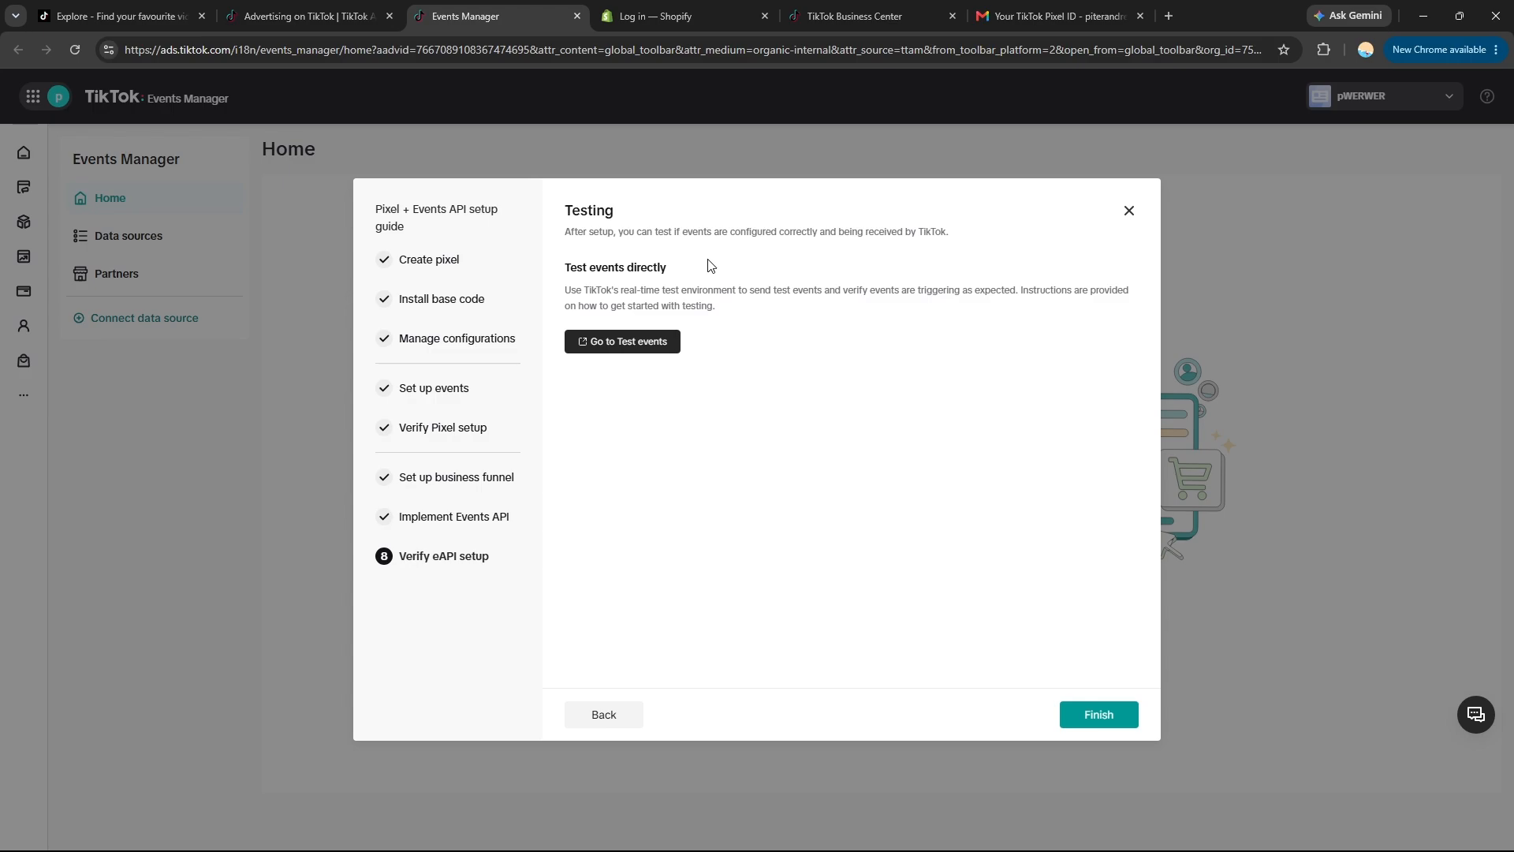
# Step: Open the pixel's Test events page and activate the website URL field for browser-side testing
pyautogui.click(633, 344)
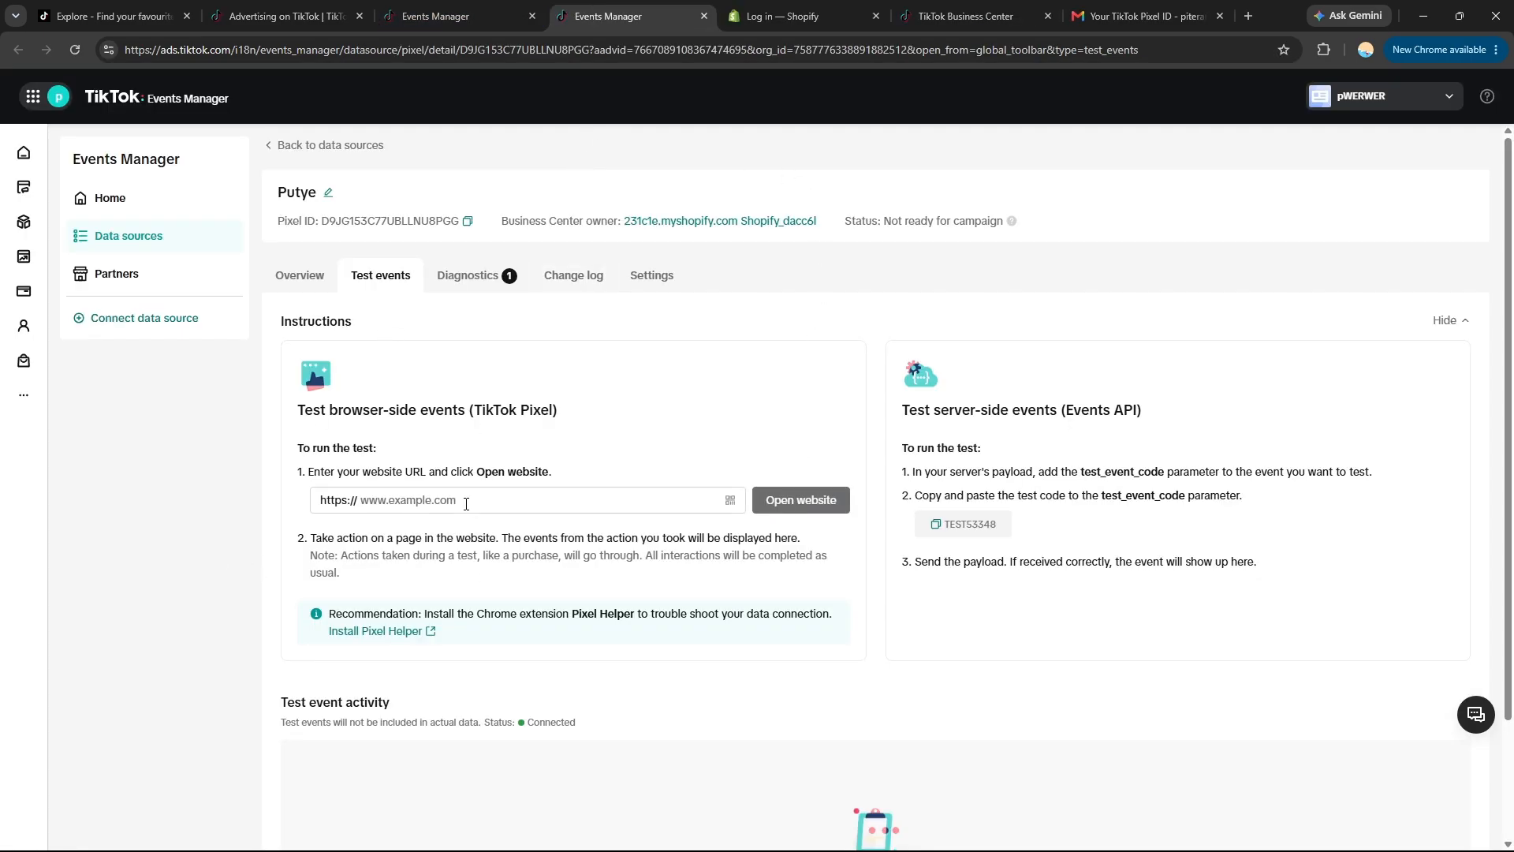
pyautogui.click(410, 499)
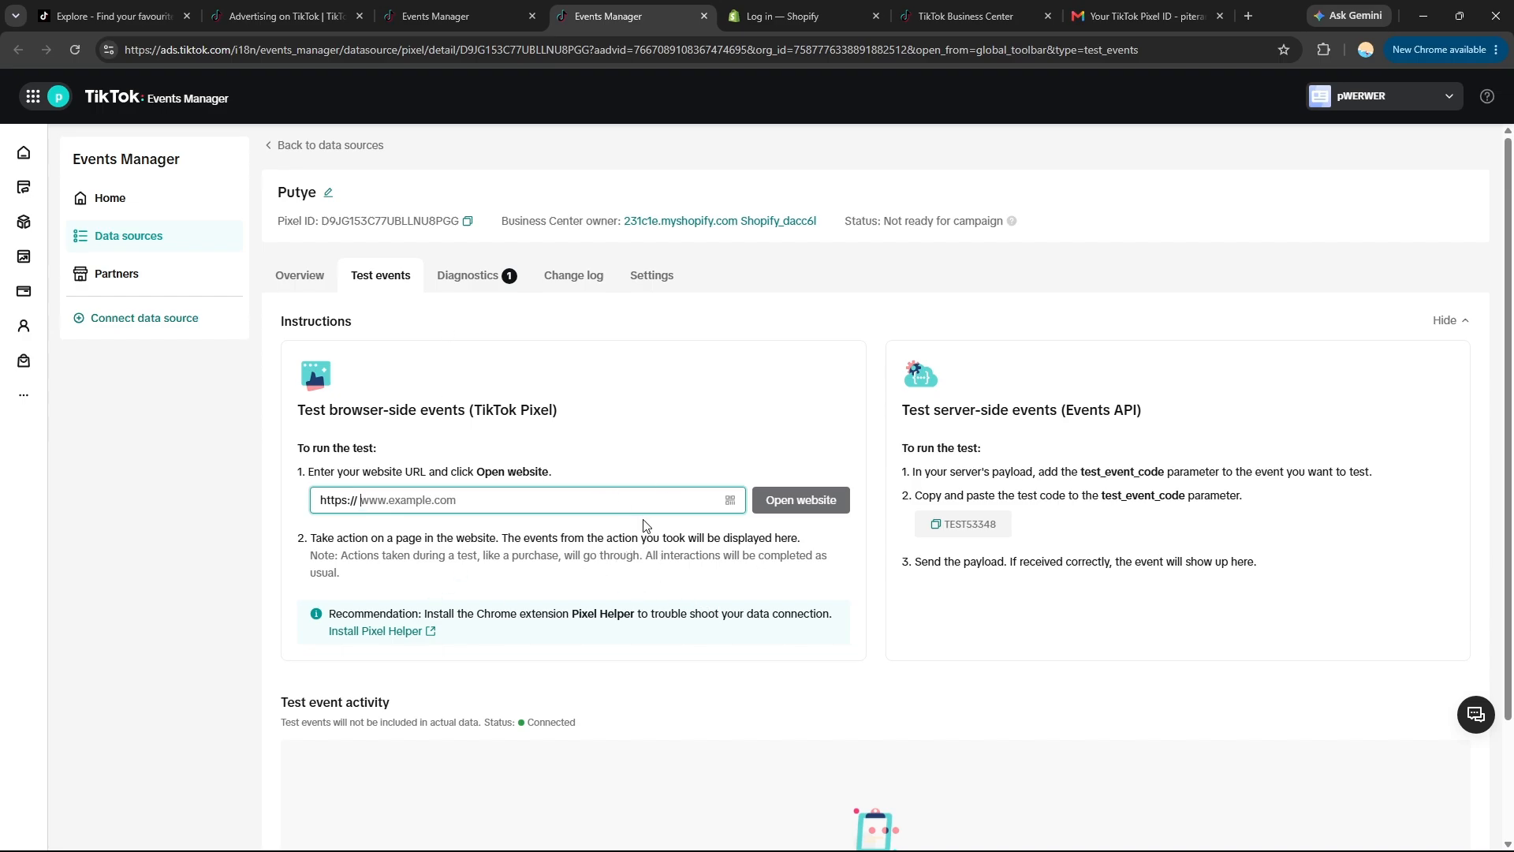
pyautogui.click(788, 11)
pyautogui.click(680, 8)
pyautogui.click(824, 10)
pyautogui.click(703, 9)
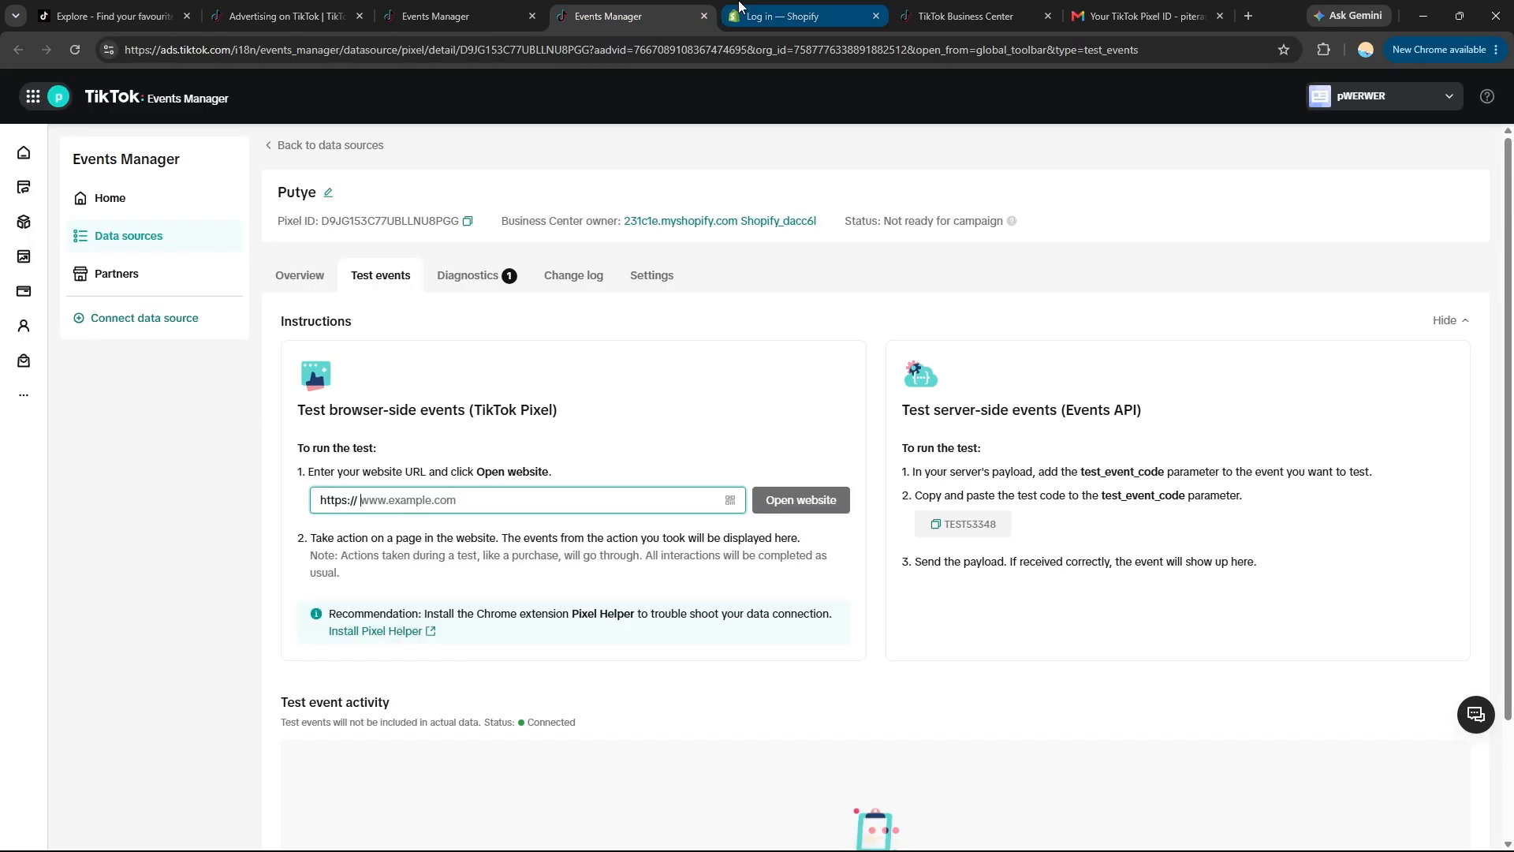
pyautogui.click(835, 9)
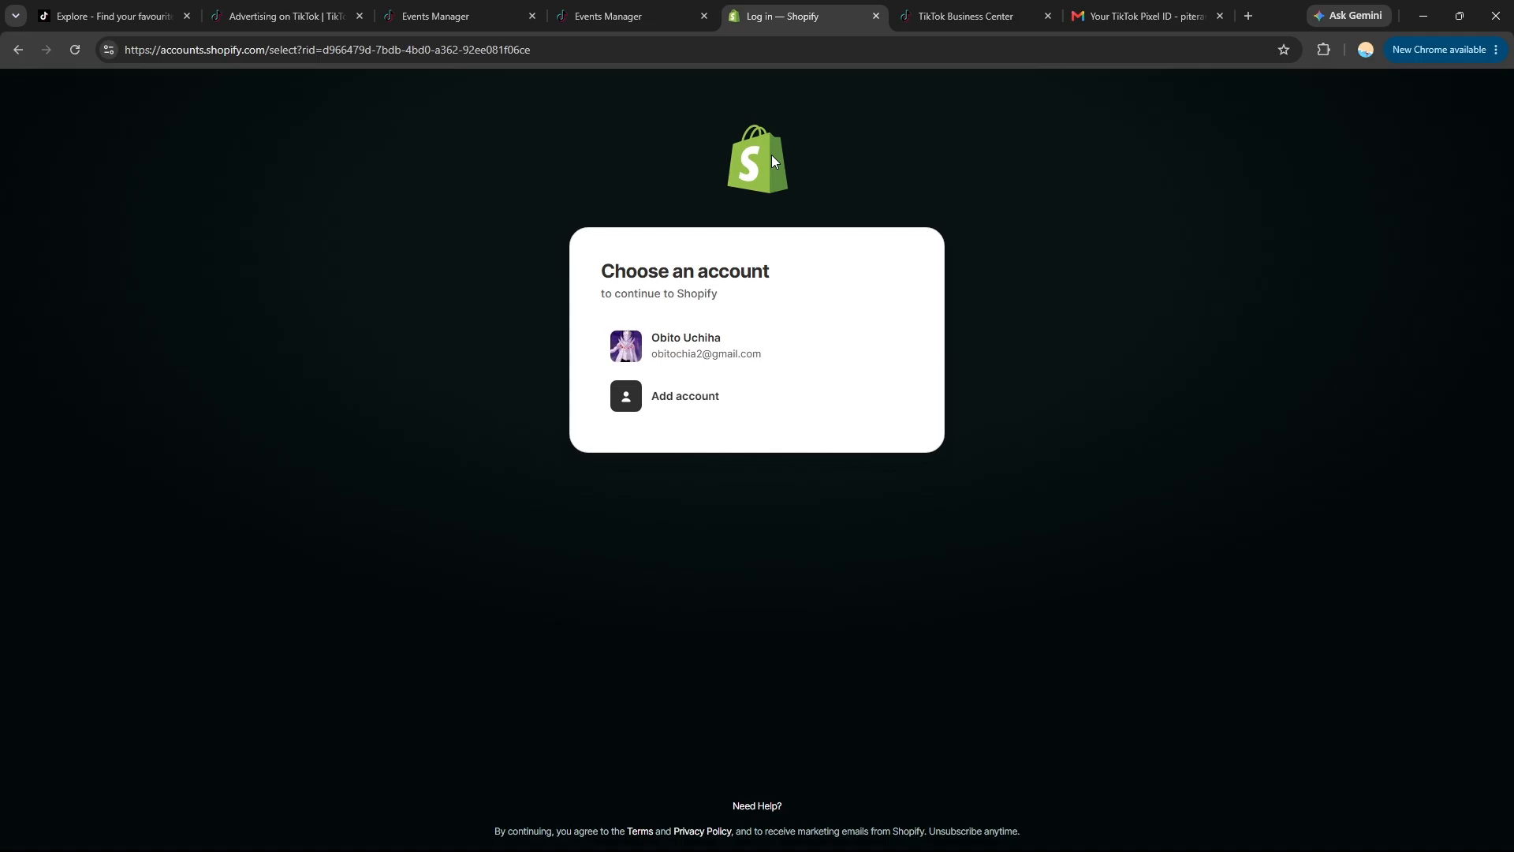
pyautogui.click(680, 9)
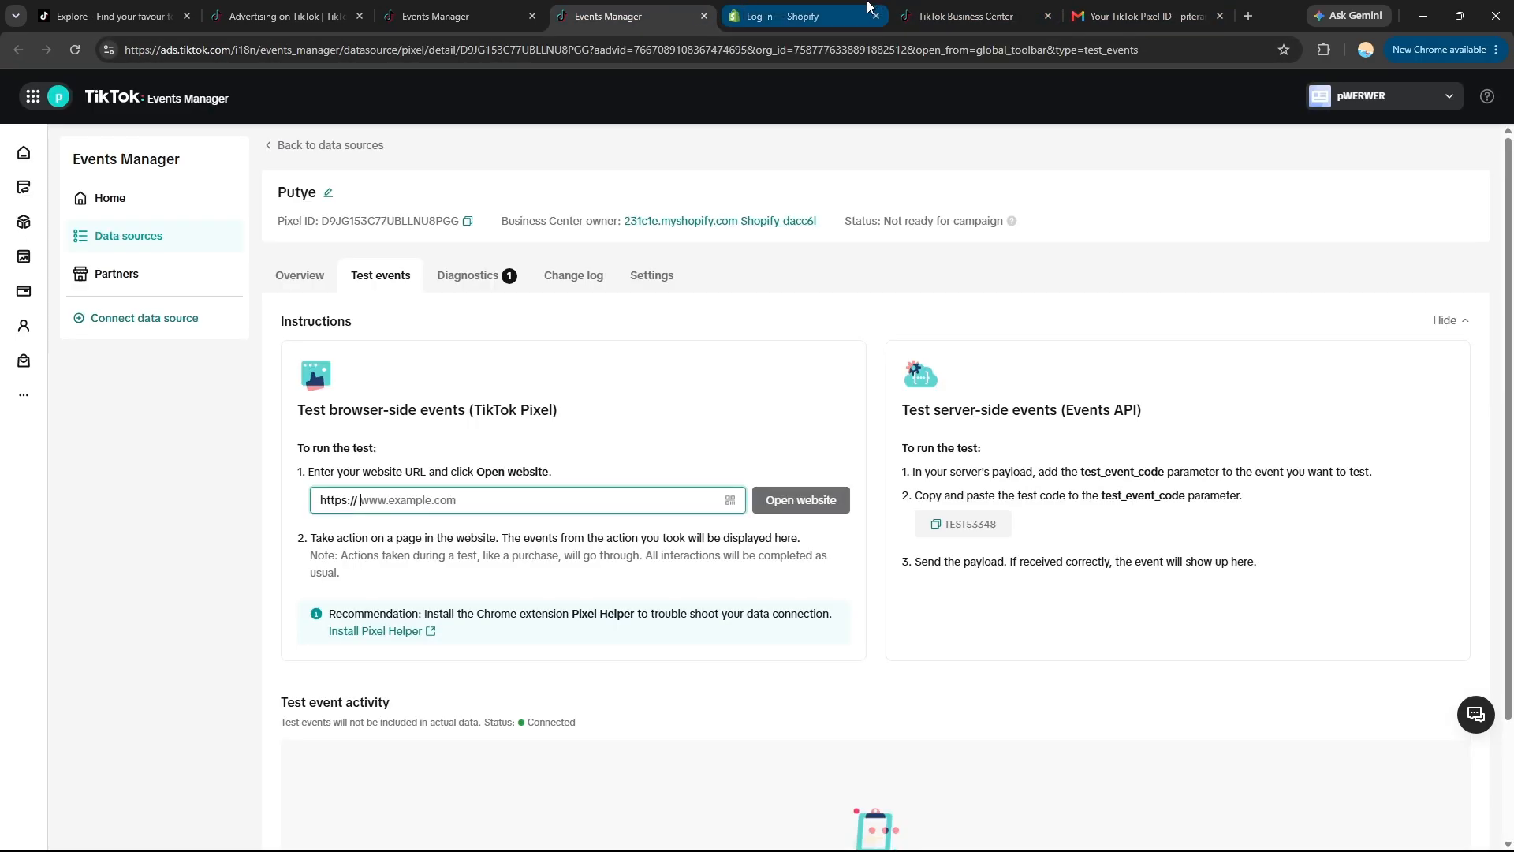
pyautogui.click(867, 10)
pyautogui.click(595, 9)
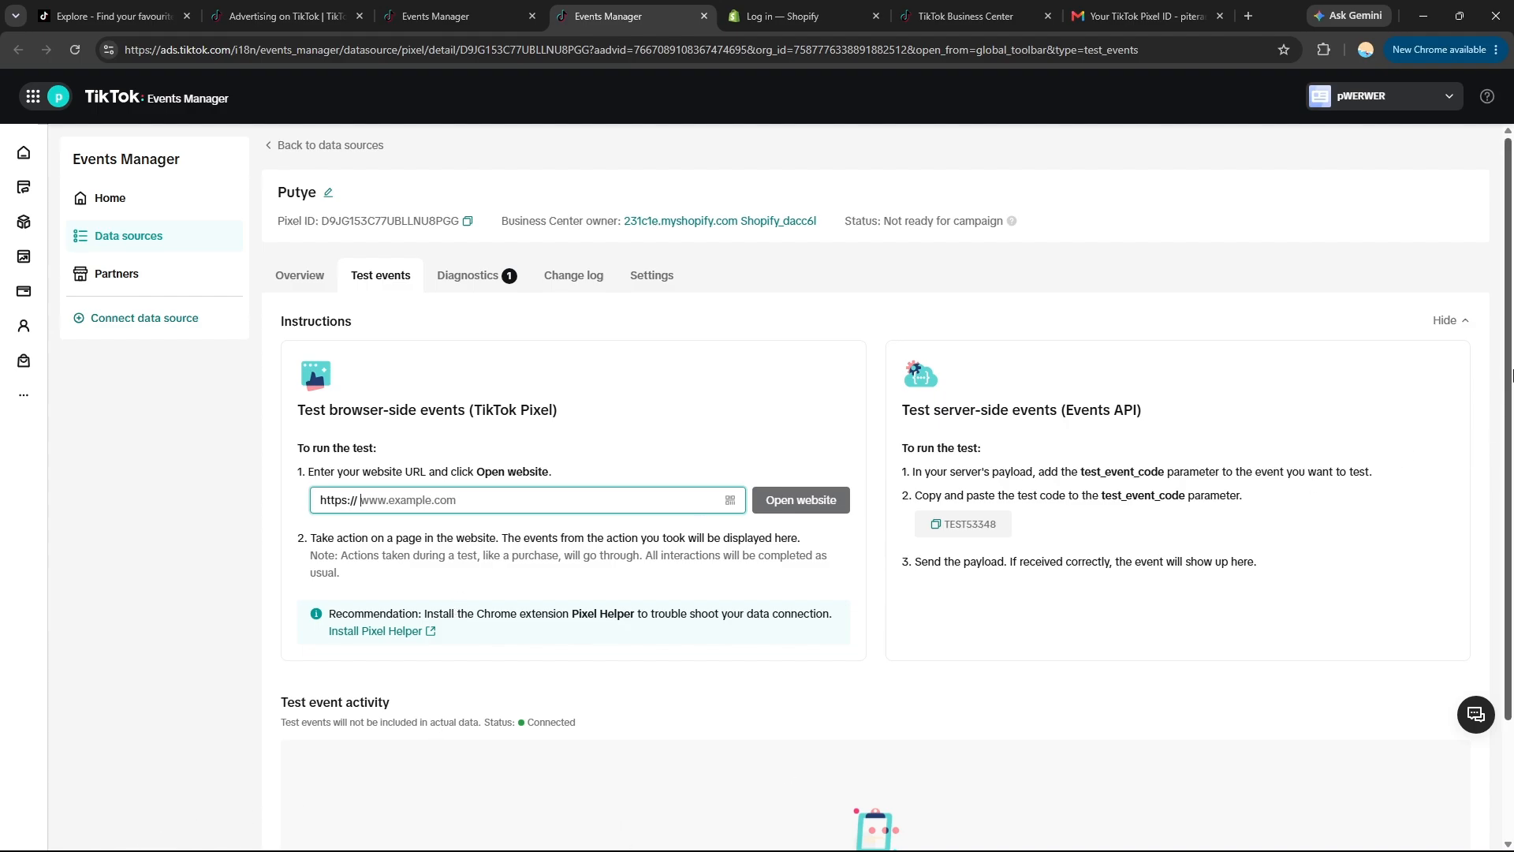
# Step: Examine the Test event activity section of the pixel's Test events page
pyautogui.moveTo(1509, 374); pyautogui.dragTo(1509, 502)
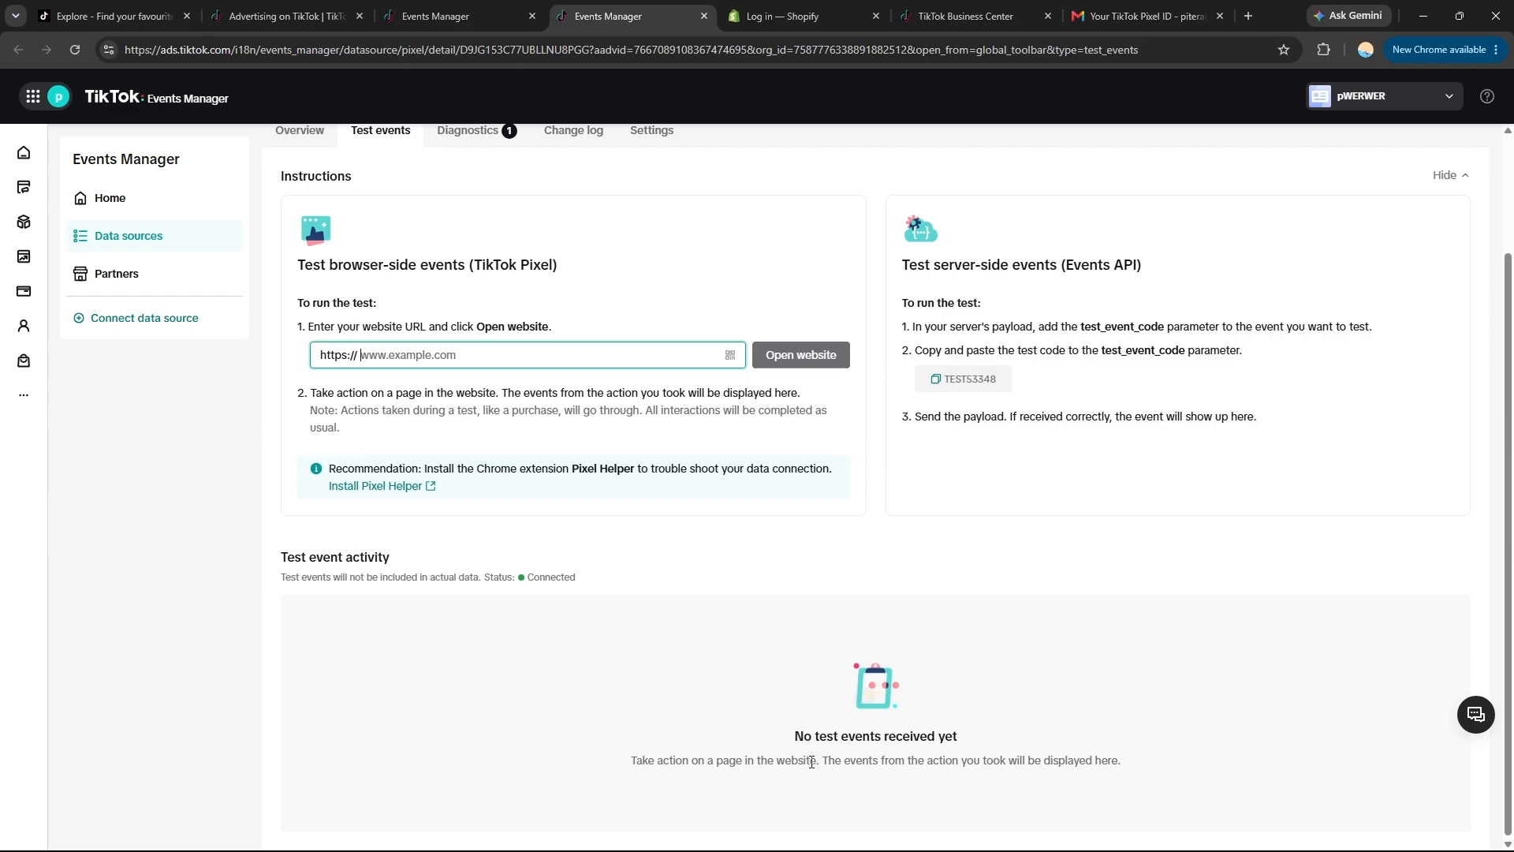
pyautogui.click(768, 9)
pyautogui.click(632, 14)
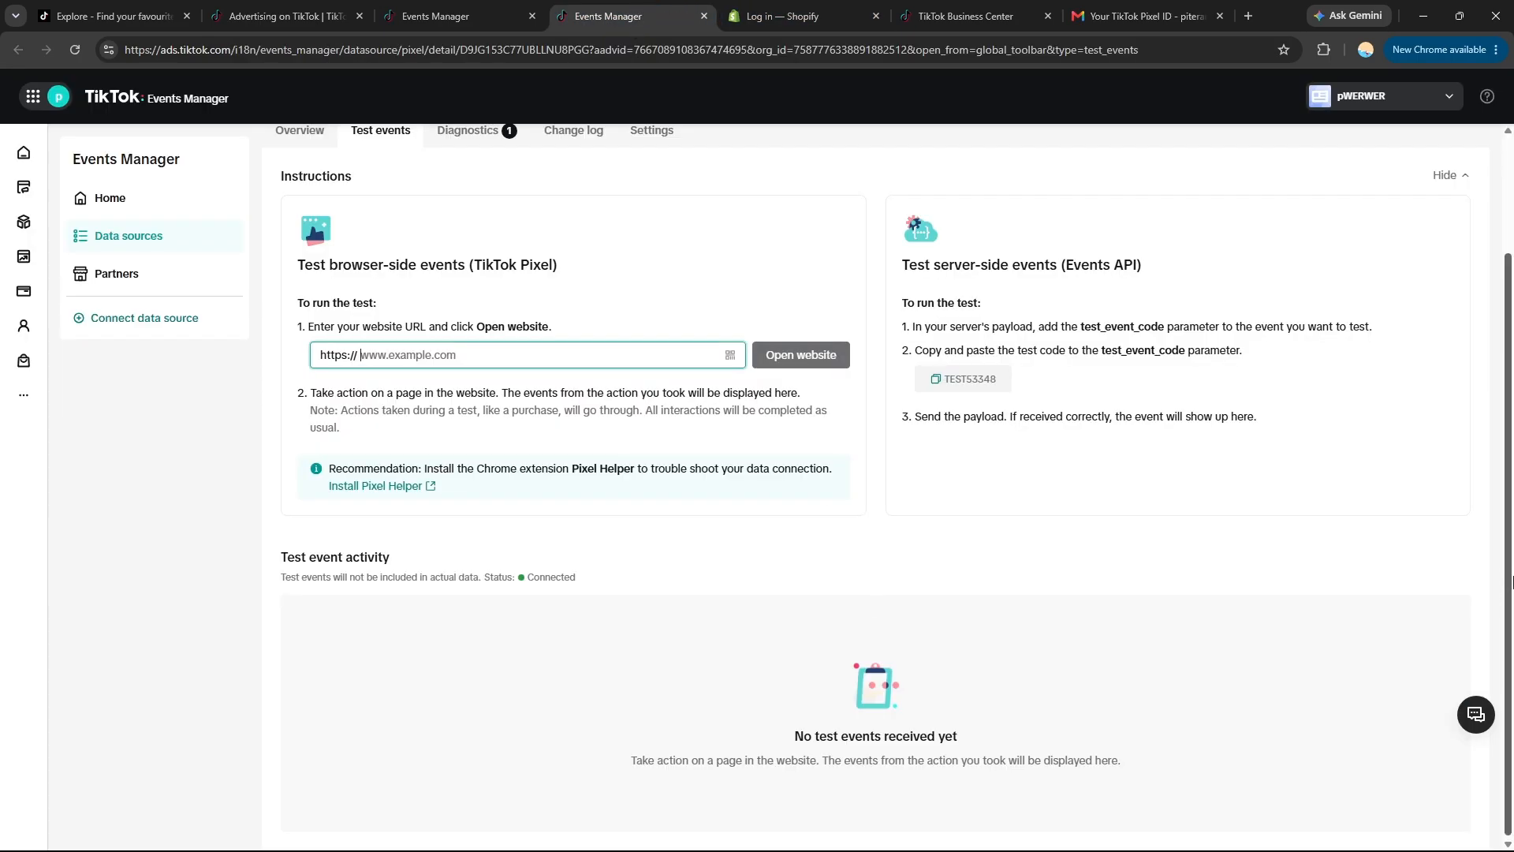
pyautogui.moveTo(1512, 582); pyautogui.dragTo(1481, 667)
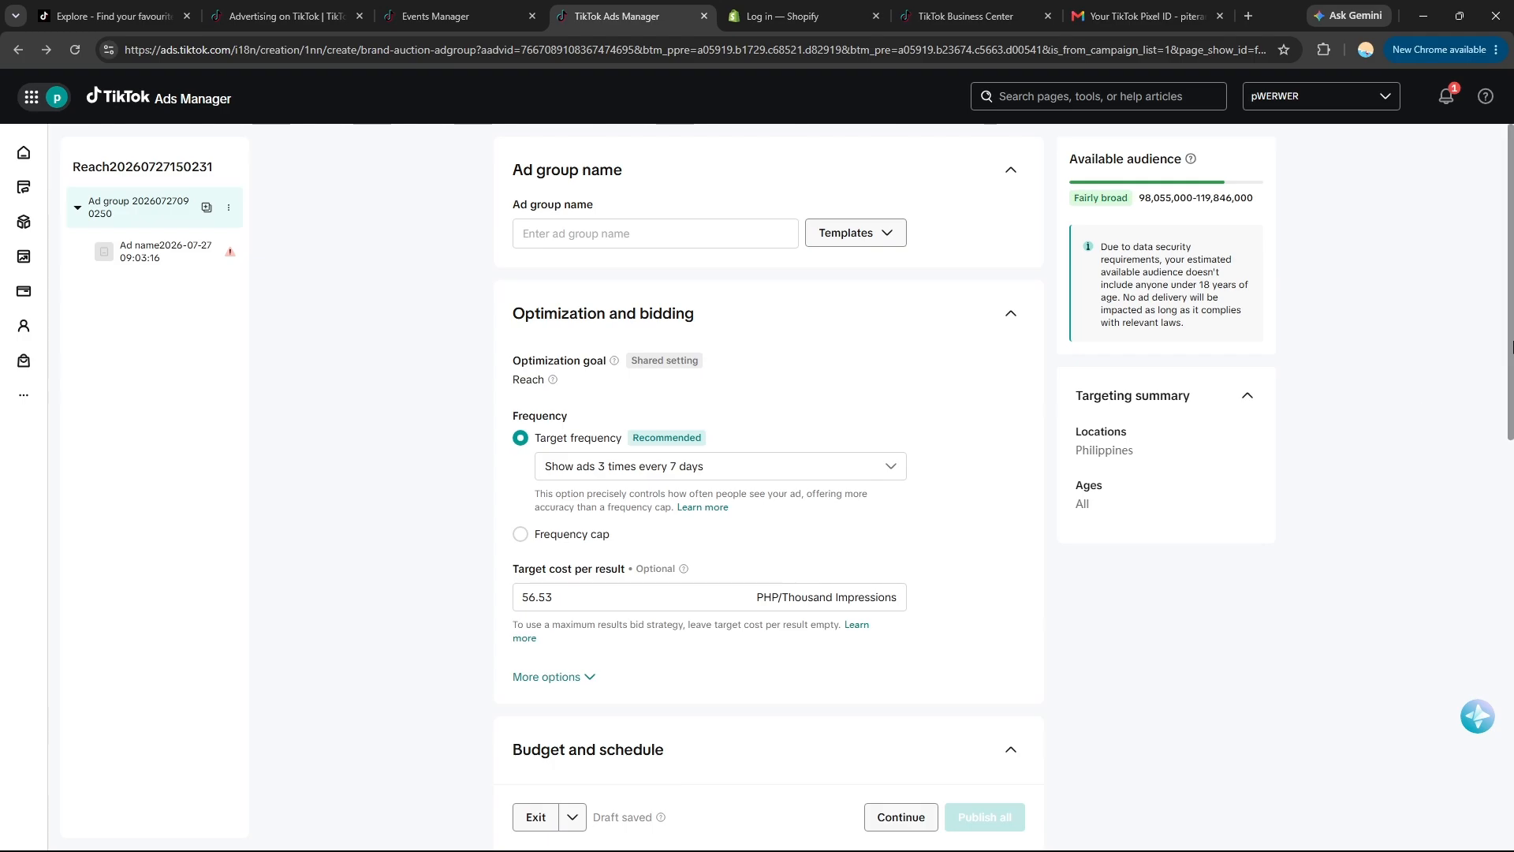
# Step: Review the Reach ad group draft's settings, exit the draft without publishing and look over the Ads Manager home page
pyautogui.scroll(-2, 1510, 426)
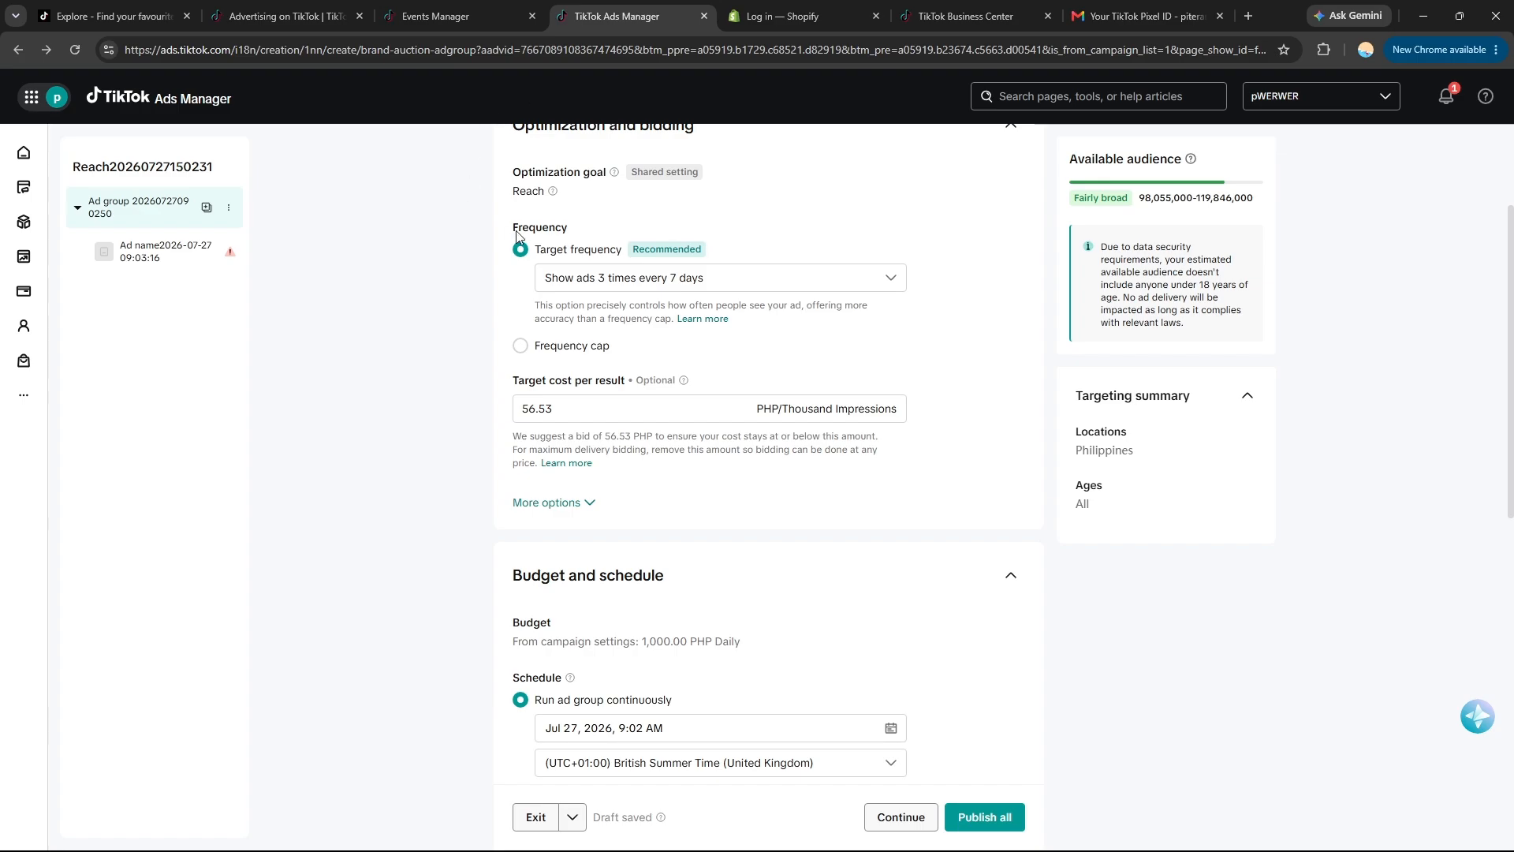
pyautogui.click(24, 155)
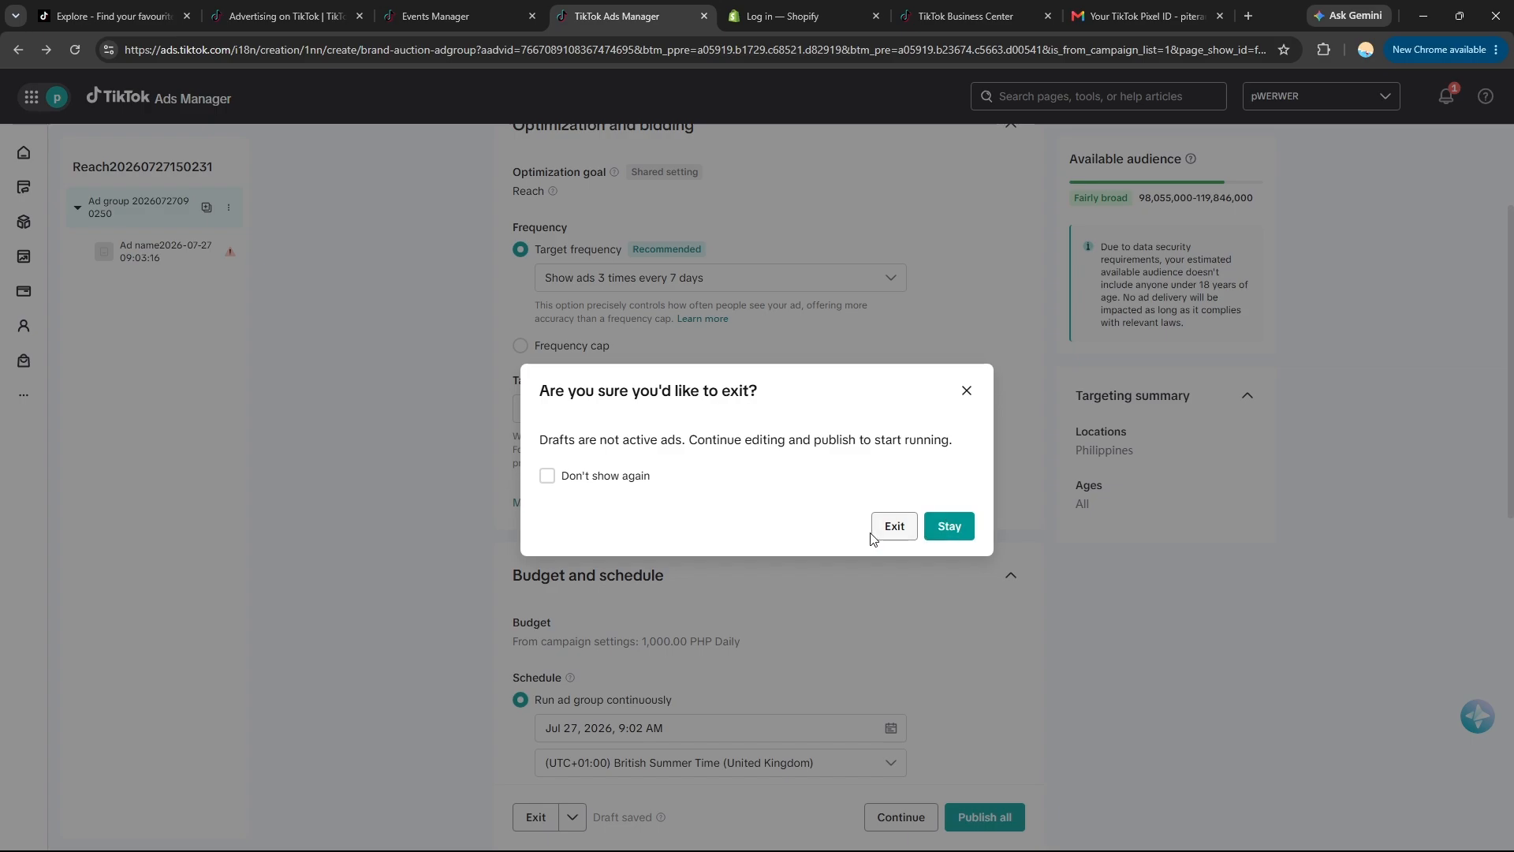
pyautogui.click(903, 534)
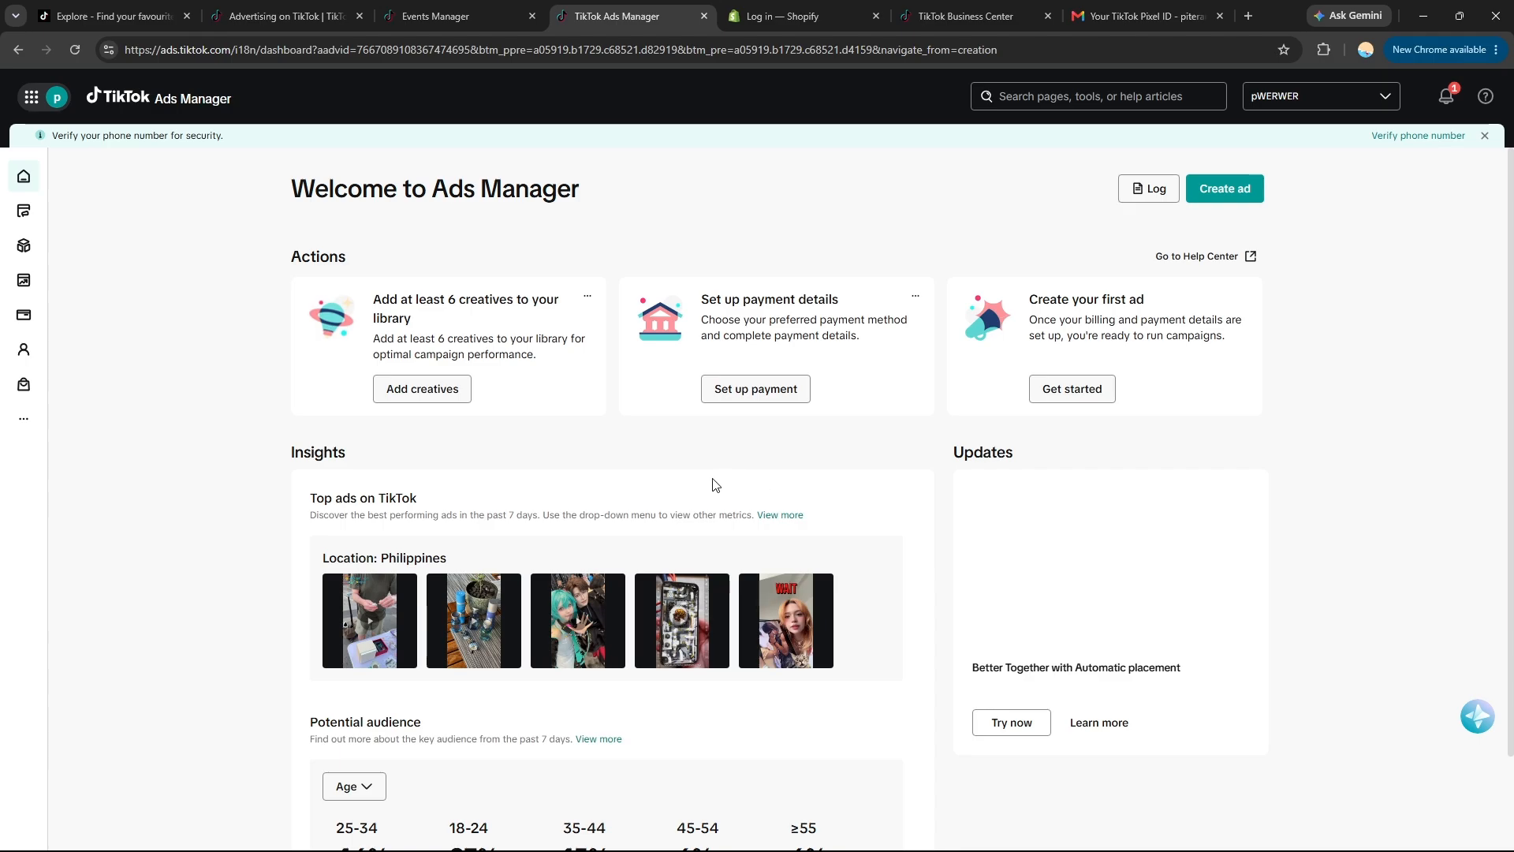
pyautogui.scroll(-3, 1510, 474)
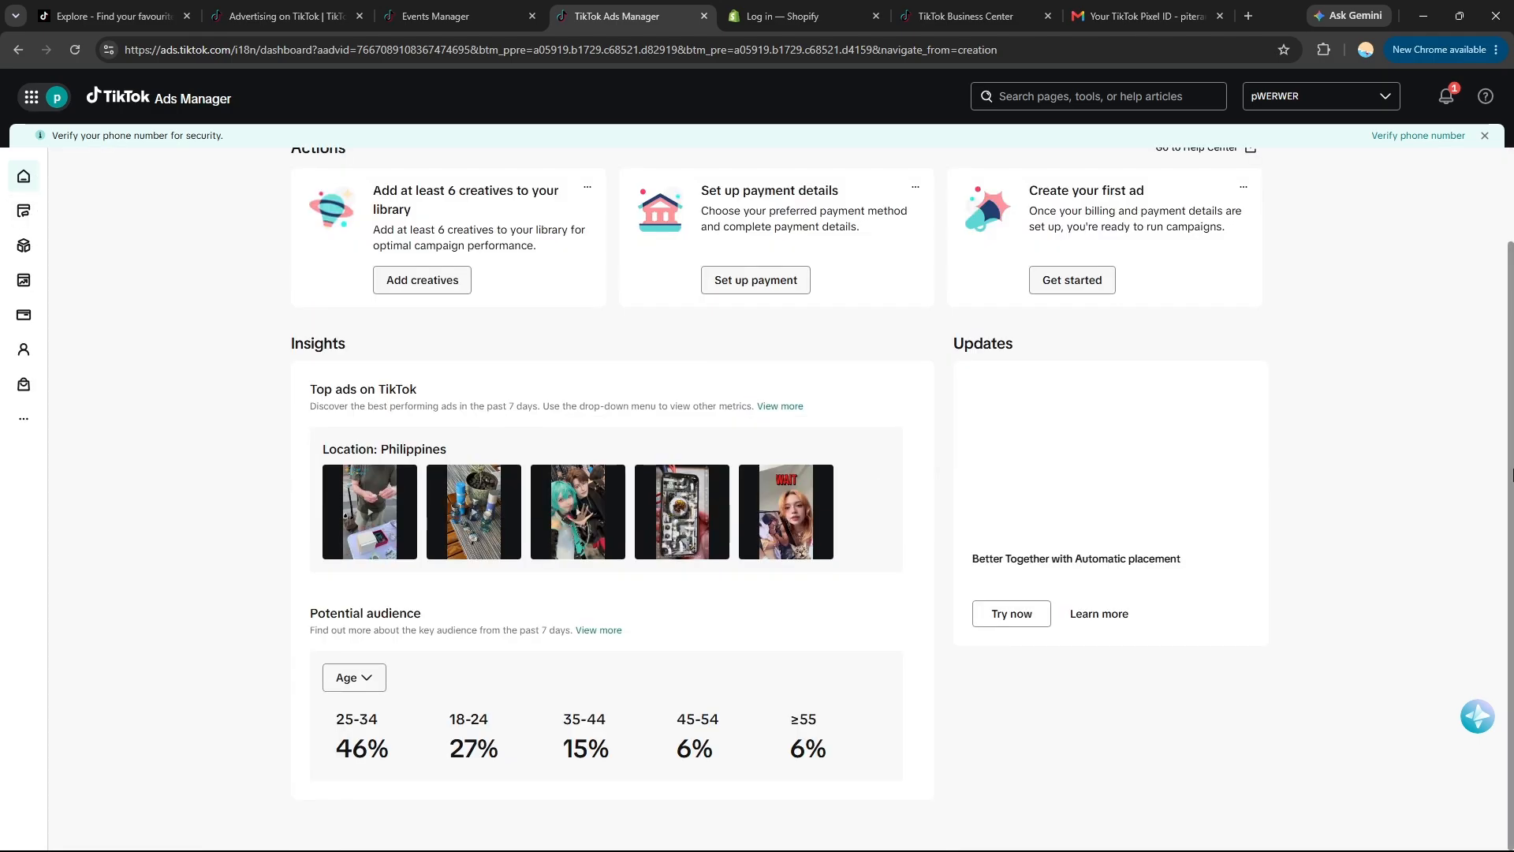